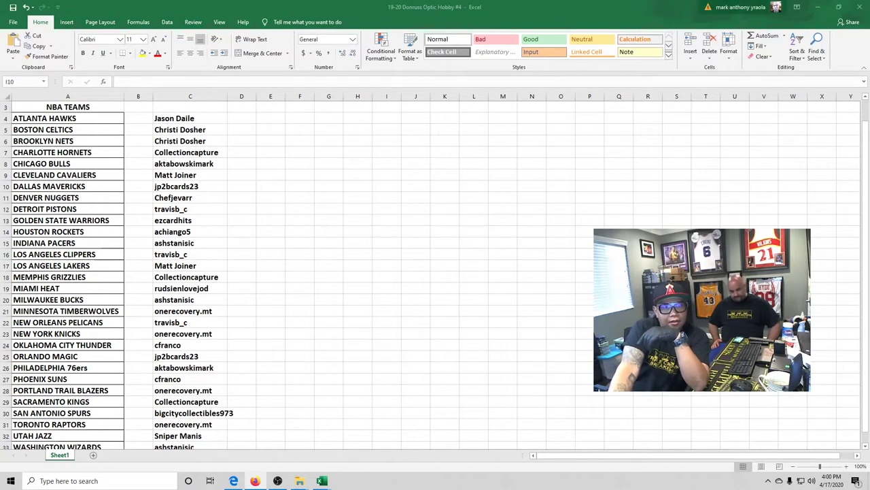
- Minimize the 19-20 Donruss Optic Hobby #4 workbook and bring up the blank Book1 workbook in a maximized window
left_click(817, 8)
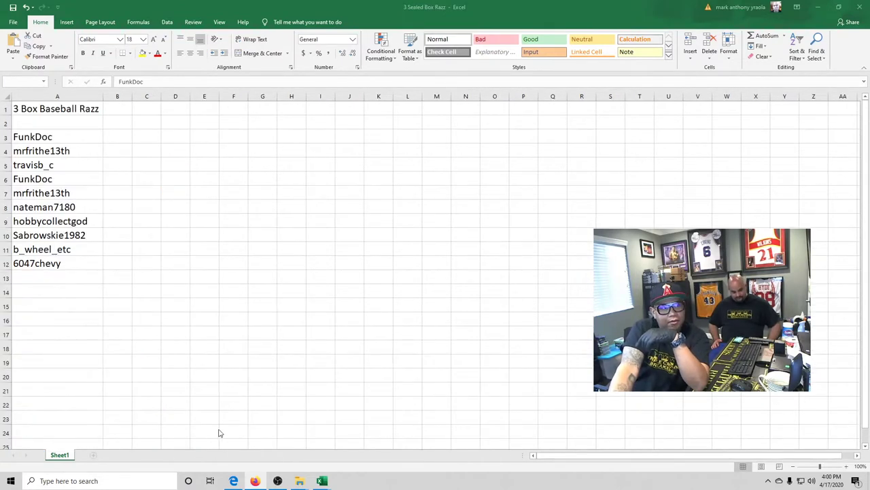
mouse_move(327, 478)
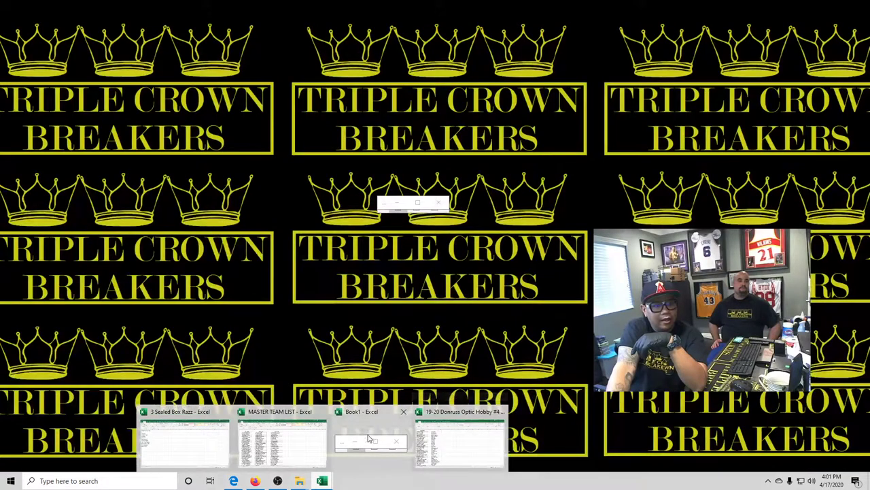
left_click(353, 429)
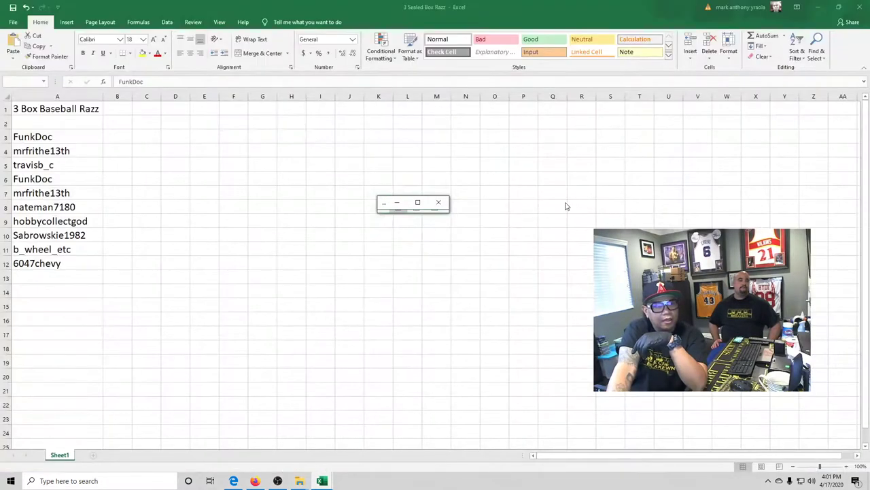
left_click(417, 202)
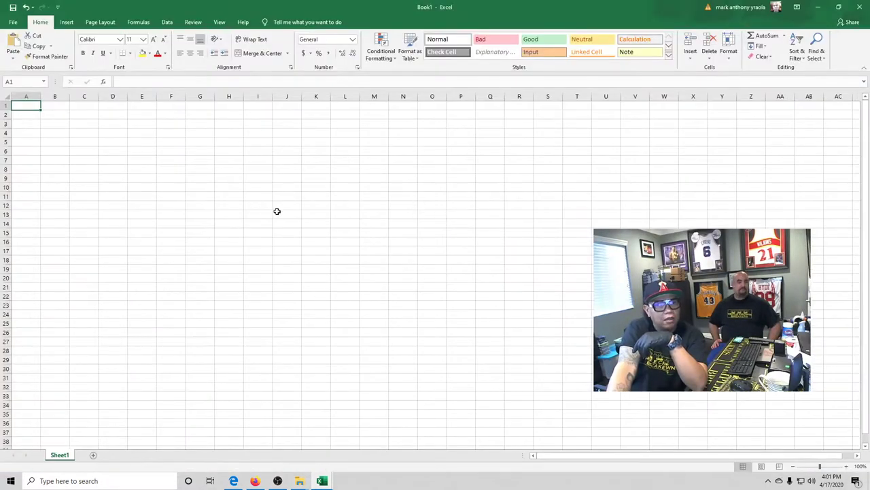
- Preview the other open workbooks and minimize the workbook windows to clear the desktop
scroll(270, 215, "down", 1)
scroll(269, 215, "up", 1)
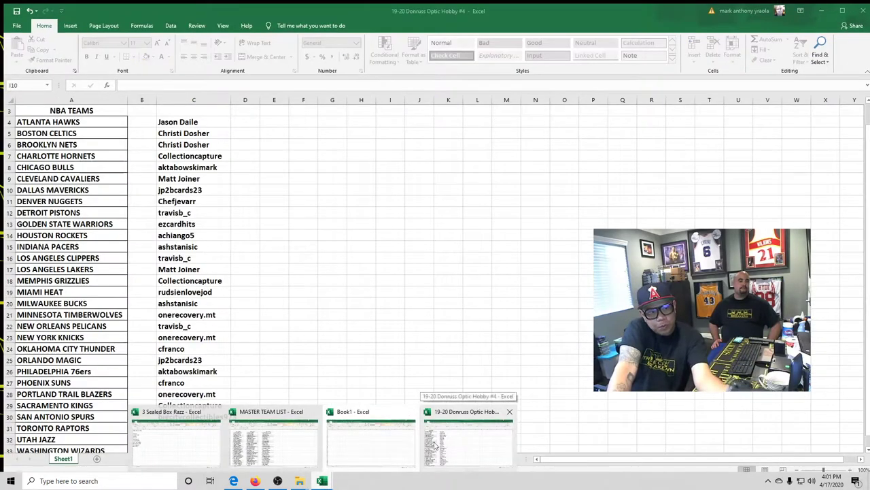
mouse_move(227, 437)
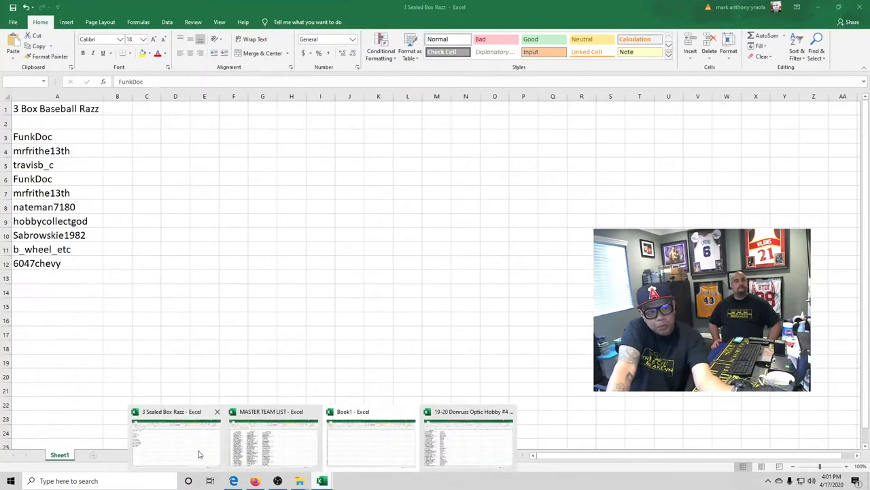
mouse_move(371, 440)
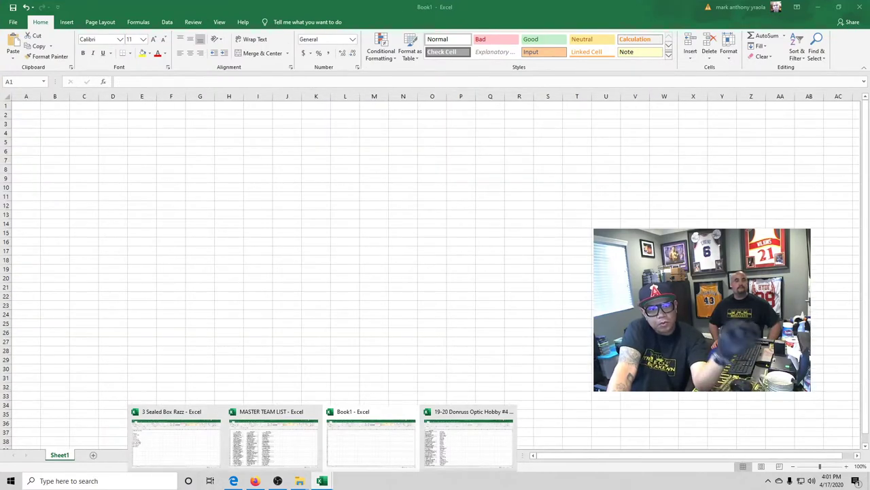
left_click(815, 8)
left_click(815, 8)
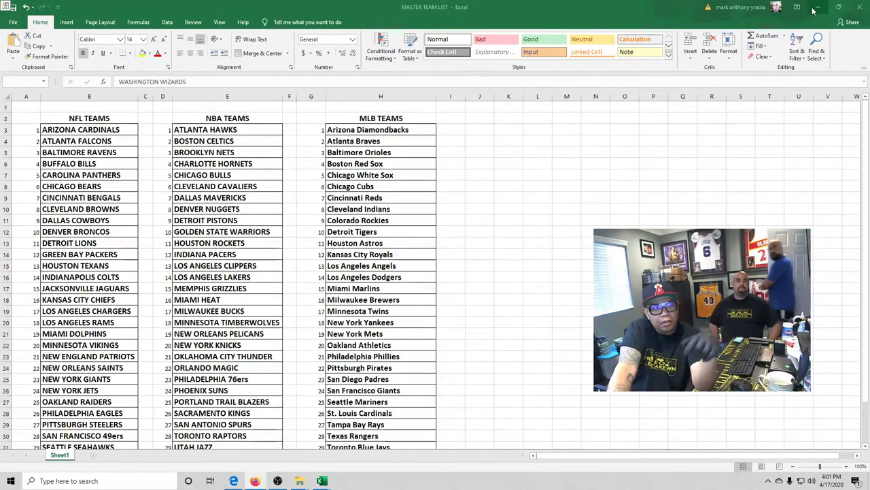
left_click(815, 8)
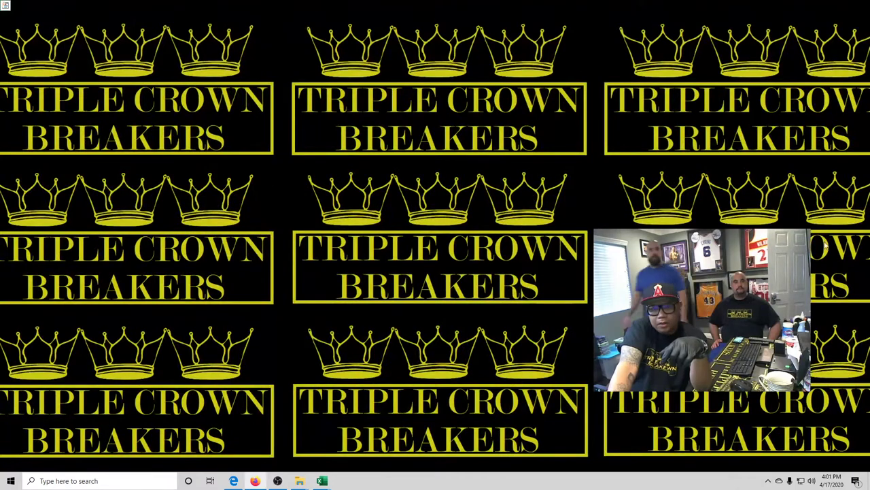
left_click_drag(856, 0, 546, 206)
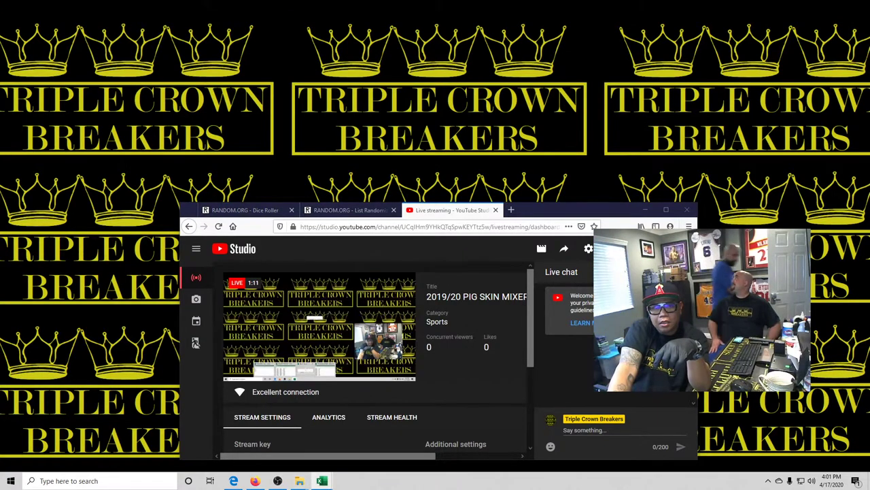
left_click_drag(570, 215, 766, 67)
left_click(842, 64)
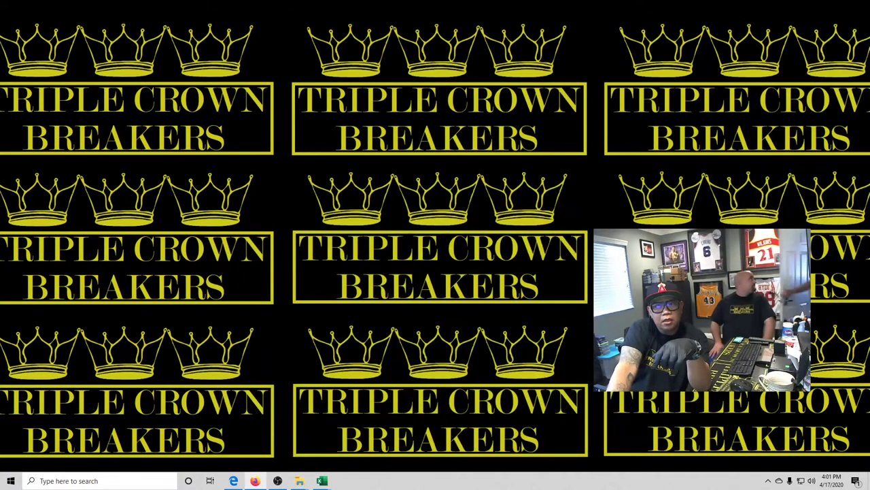
- Switch to the NFL Football Mixer (4 box) workbook and widen column C to fit the participant names
key("alt+Tab")
key("alt+Tab")
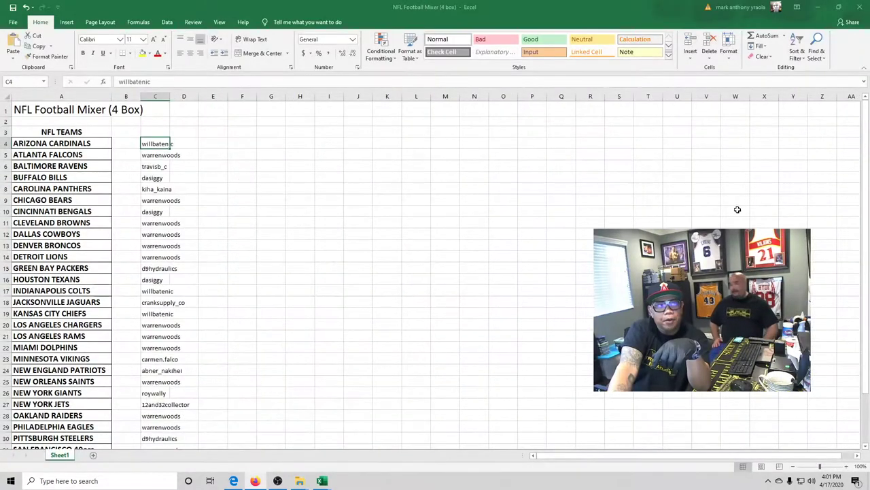
left_click_drag(168, 97, 219, 98)
- Try to enlarge the text of the entire column C to font size 18 and then 20
left_click(160, 96)
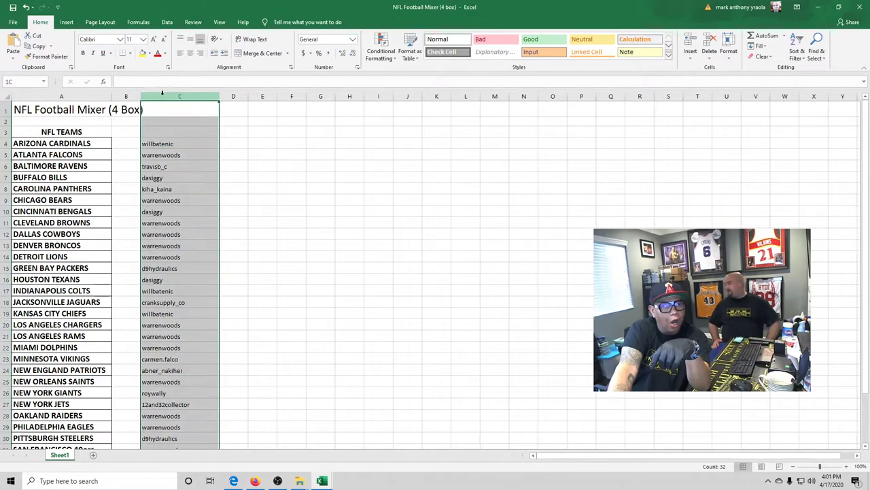
left_click(143, 39)
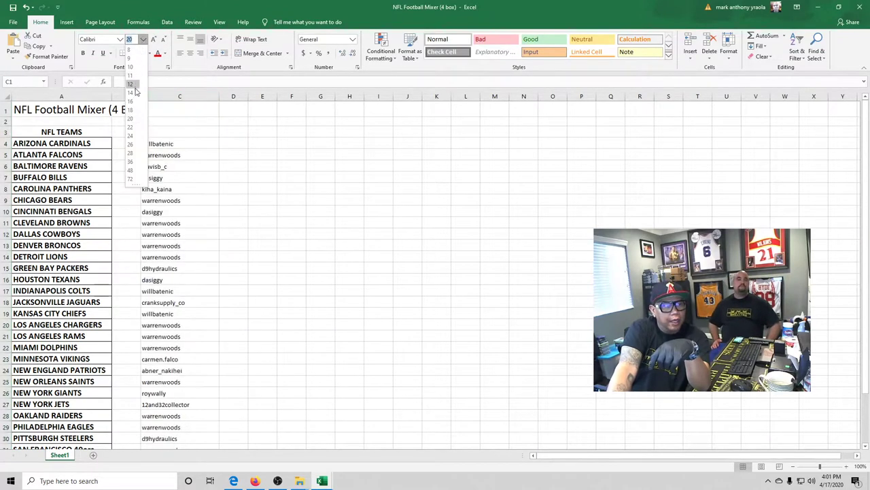
left_click(131, 110)
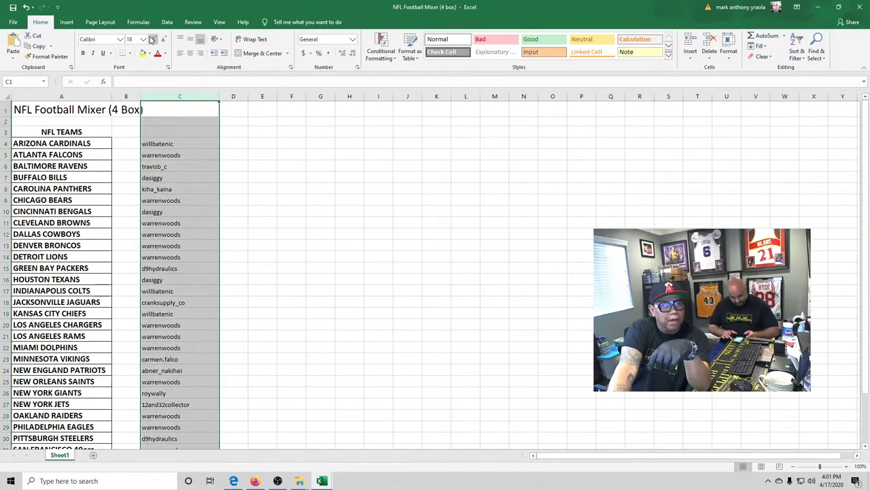
left_click(143, 39)
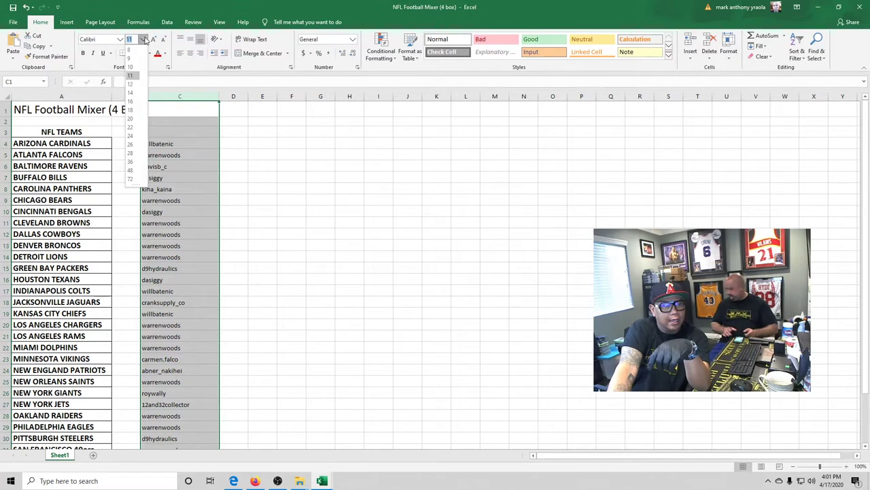
left_click(131, 110)
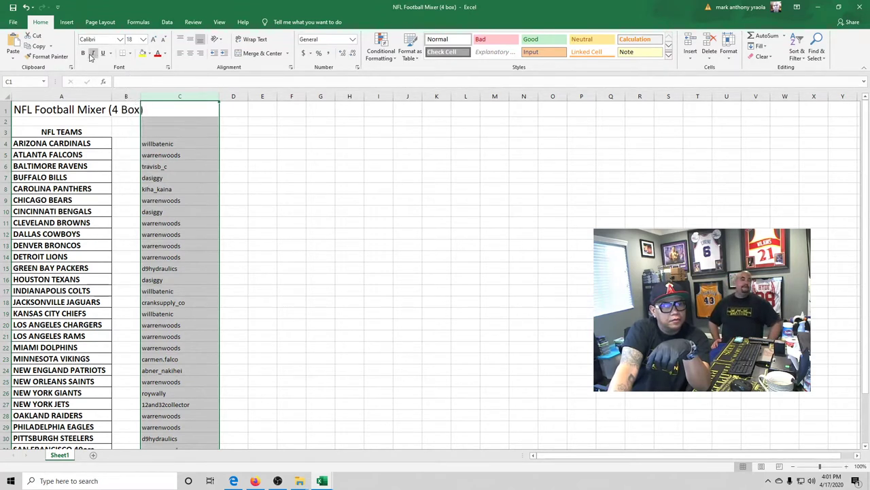
key("ctrl+shift+period")
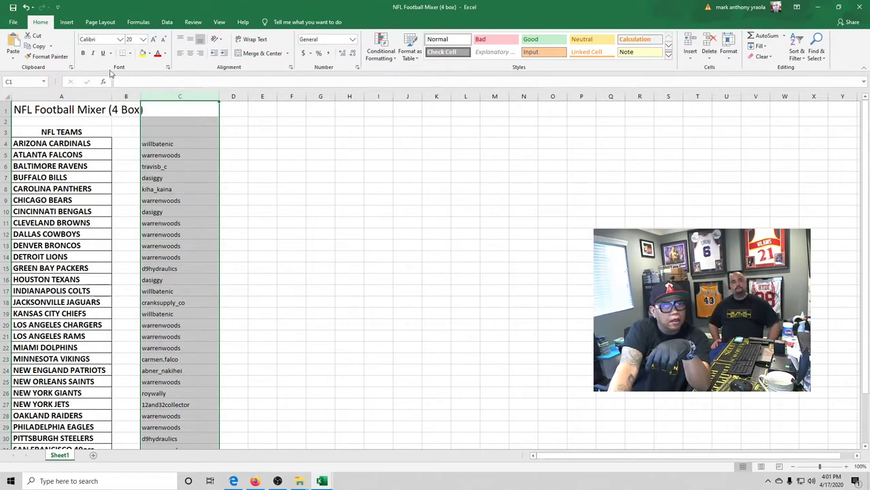
left_click(283, 189)
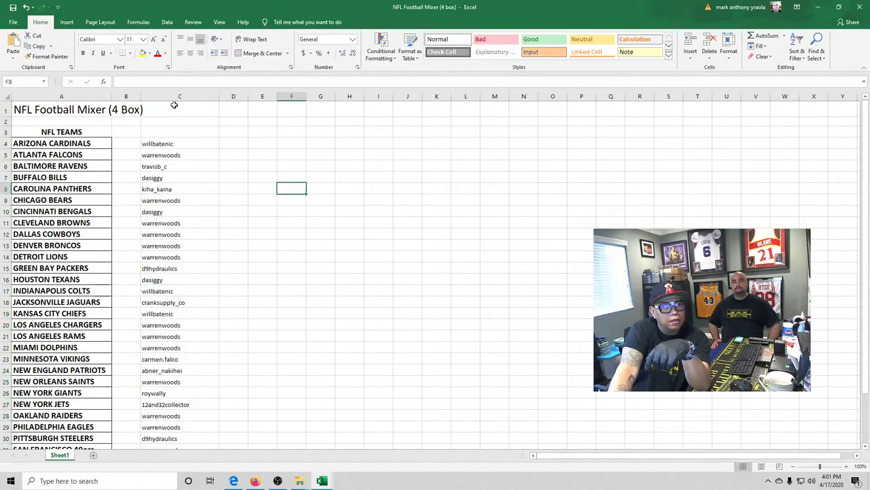
- Try again to set the whole of column C to font size 20
left_click(175, 97)
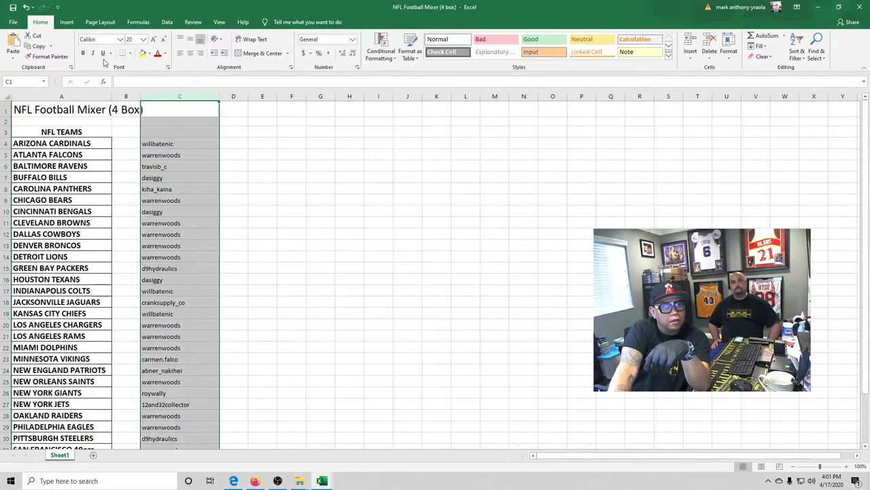
left_click(143, 41)
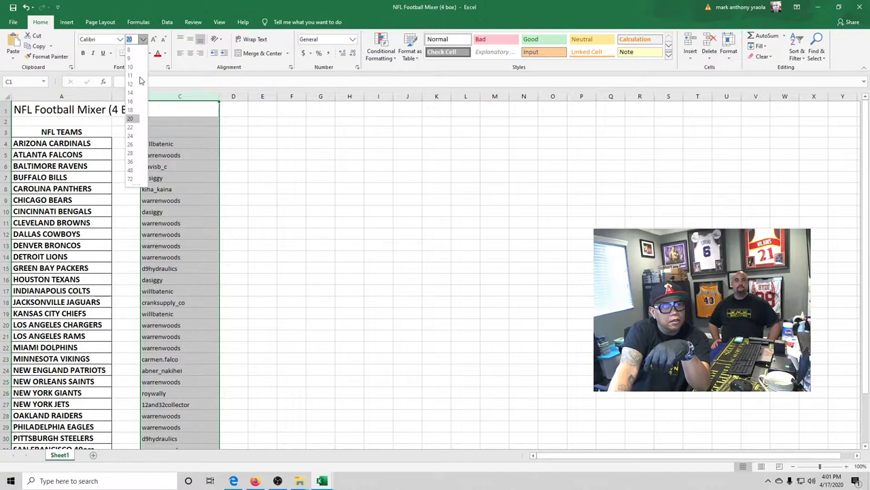
left_click(135, 120)
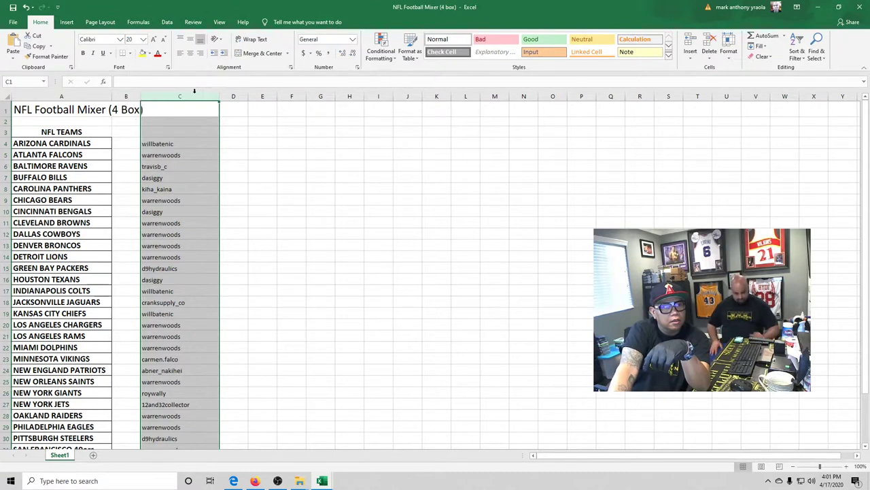
left_click(263, 188)
left_click(287, 232)
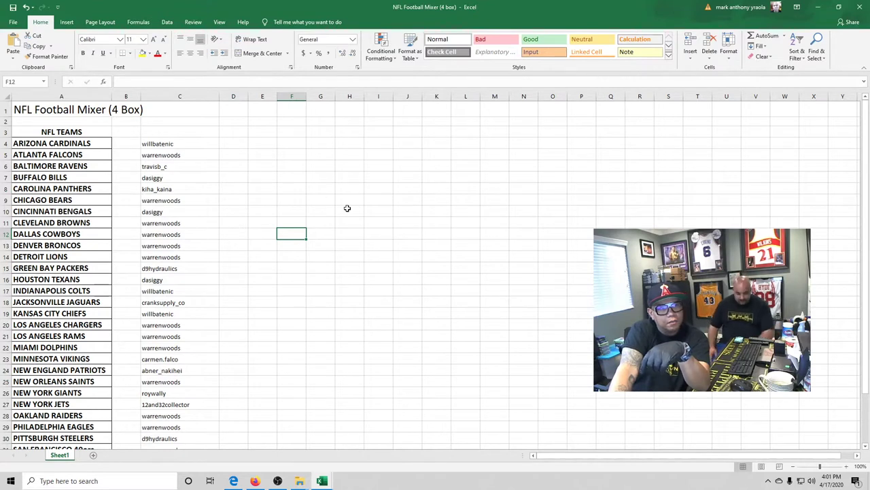
left_click(506, 246)
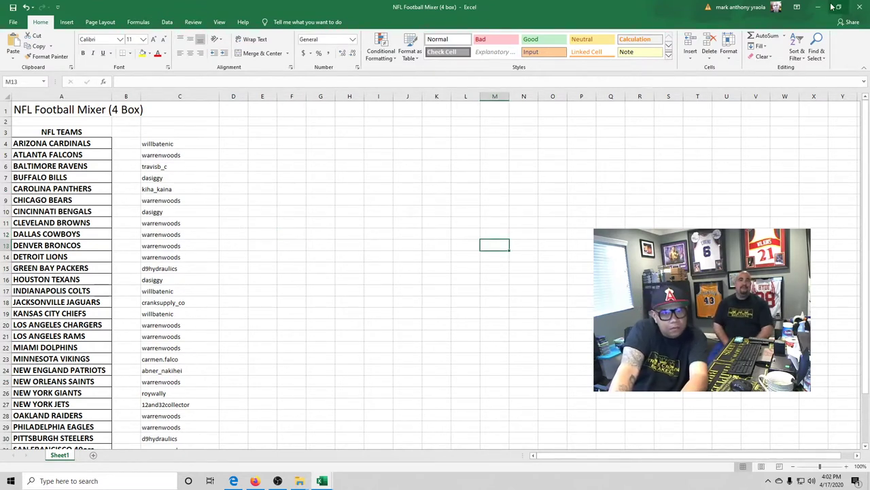
left_click(442, 248)
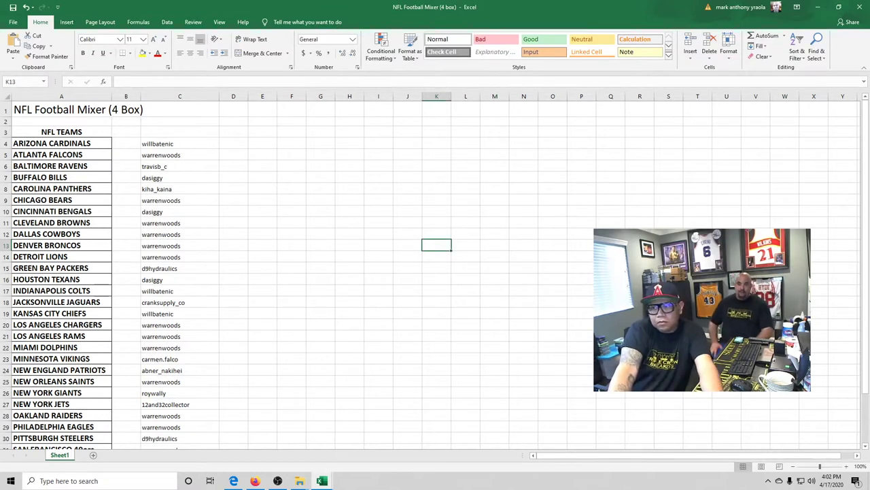
left_click(246, 156)
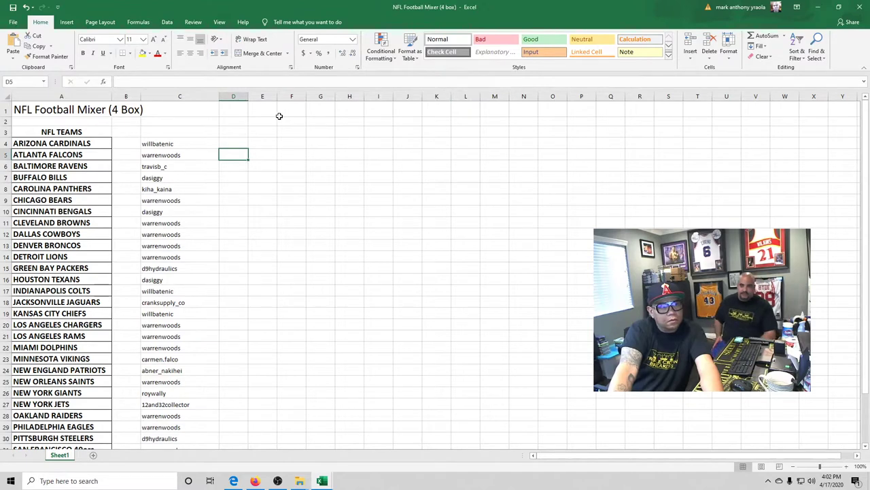
- Close the MASTER TEAM LIST workbook and return to the NFL Football Mixer (4 box) workbook
left_click(821, 7)
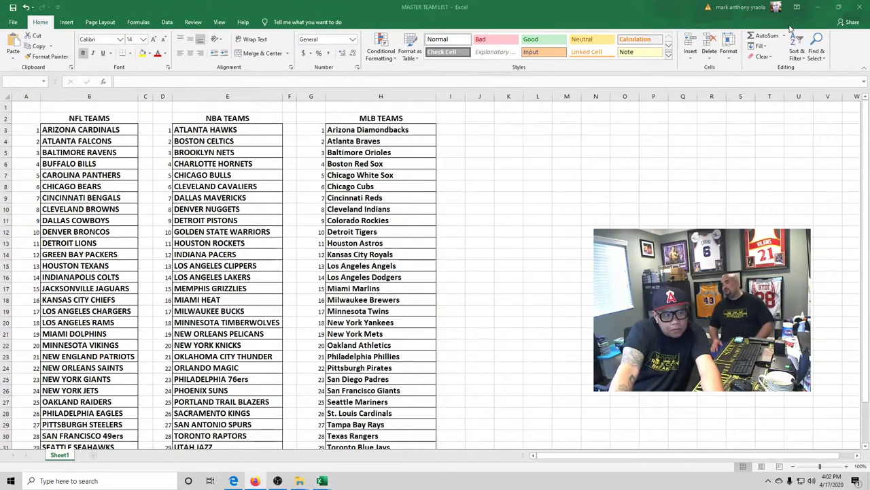
left_click(857, 8)
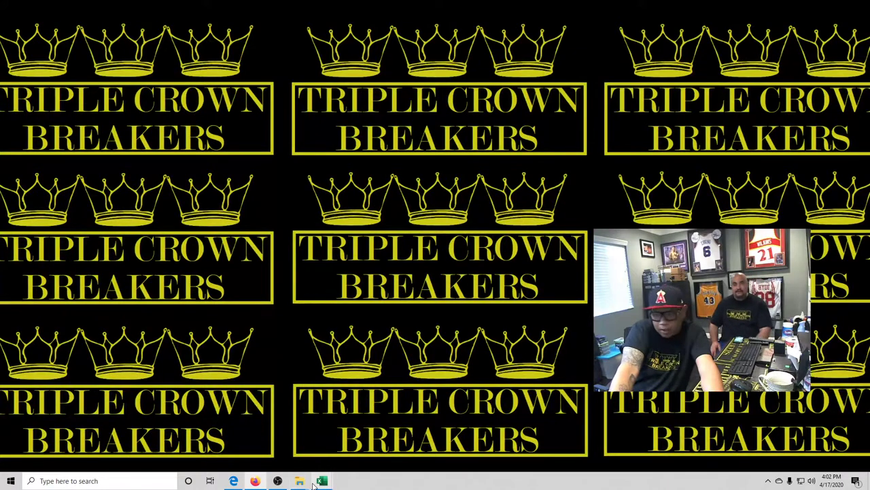
mouse_move(314, 483)
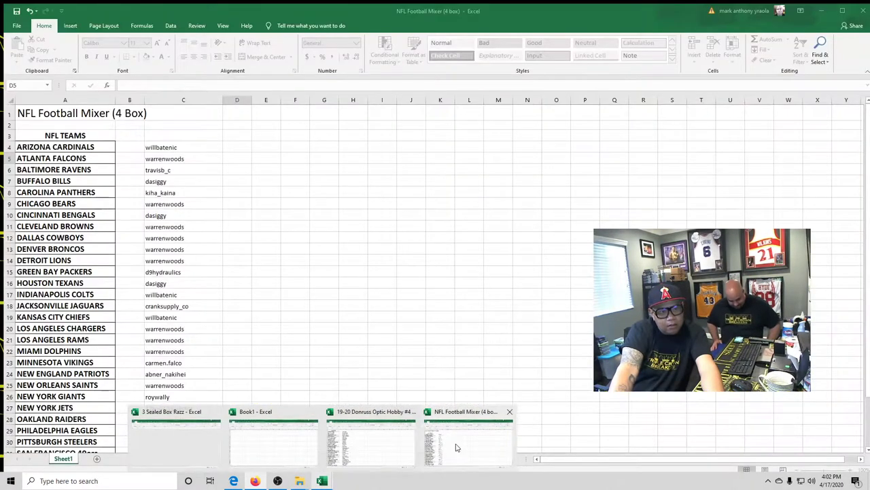
left_click(457, 448)
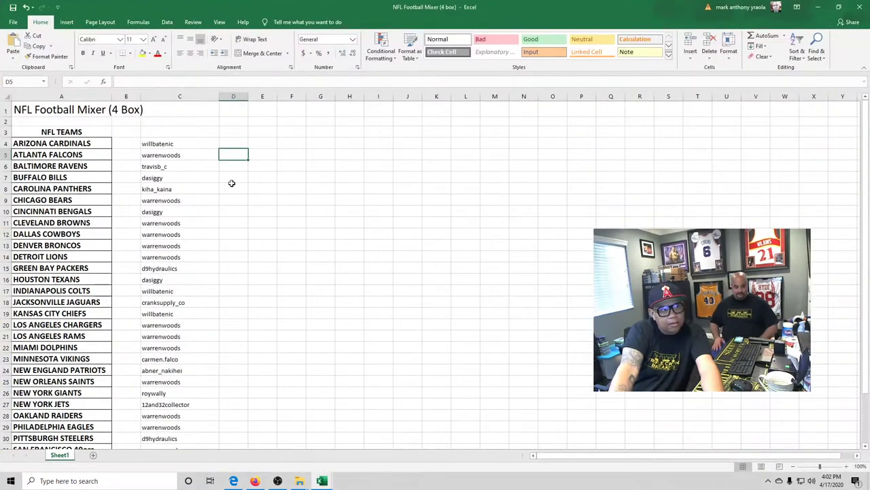
- Set the participant names in C4:C35, beside the NFL teams, to font size 18
left_click_drag(181, 142, 175, 428)
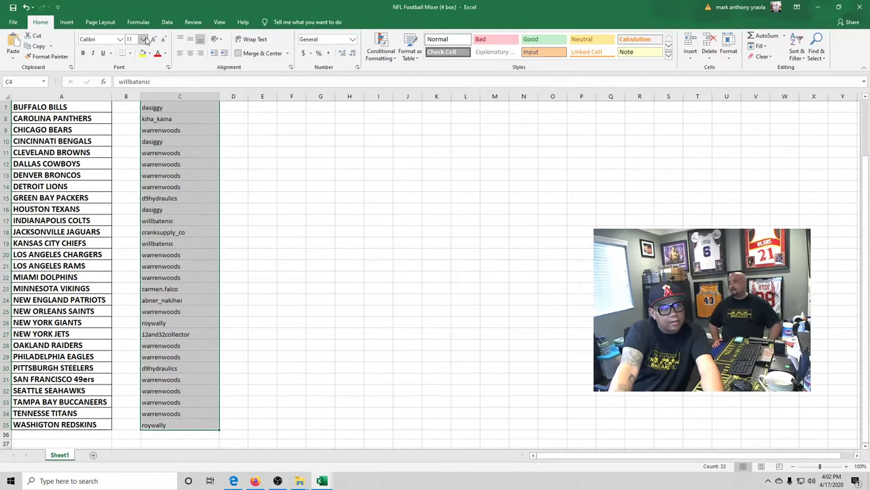
left_click(144, 40)
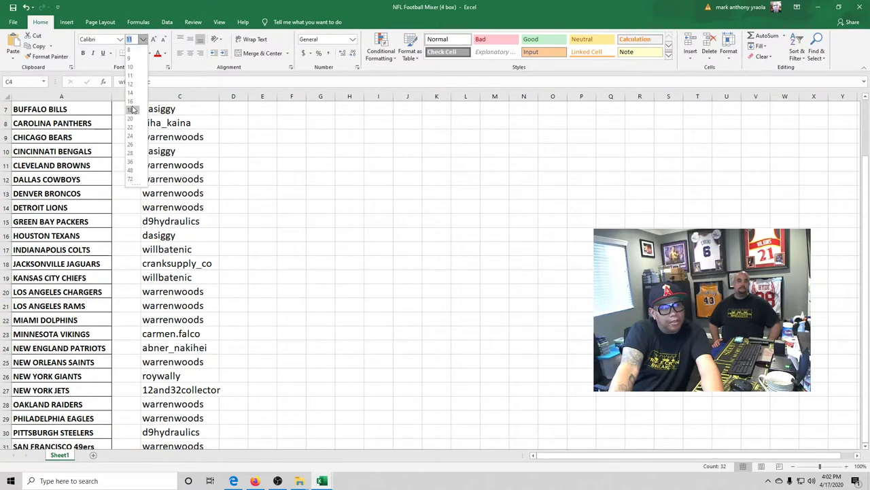
left_click(133, 110)
scroll(277, 190, "up", 2)
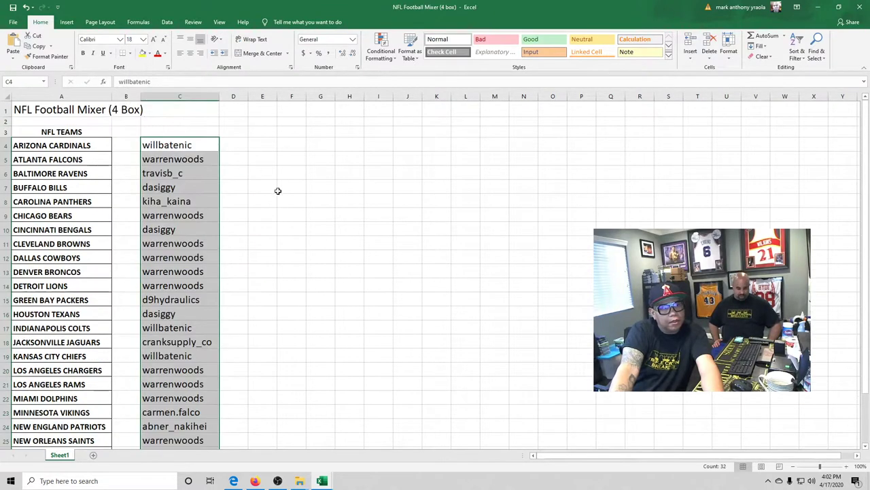
scroll(288, 197, "down", 1)
left_click(288, 192)
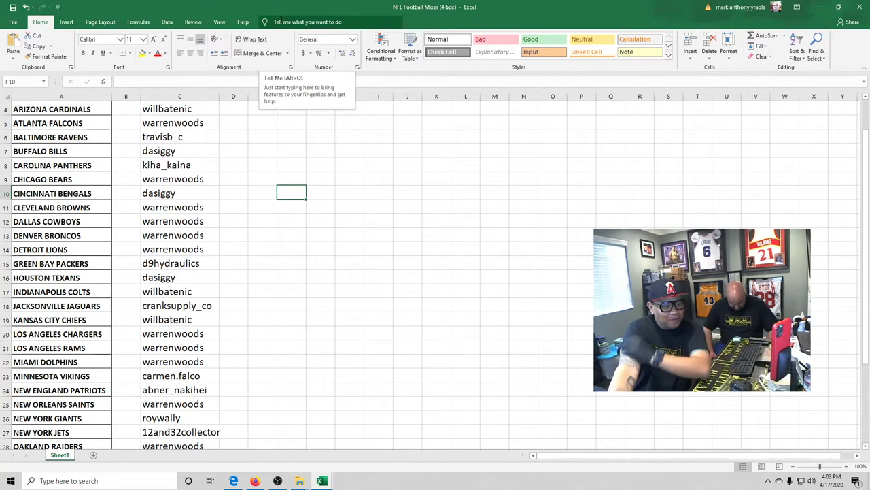
scroll(326, 336, "up", 1)
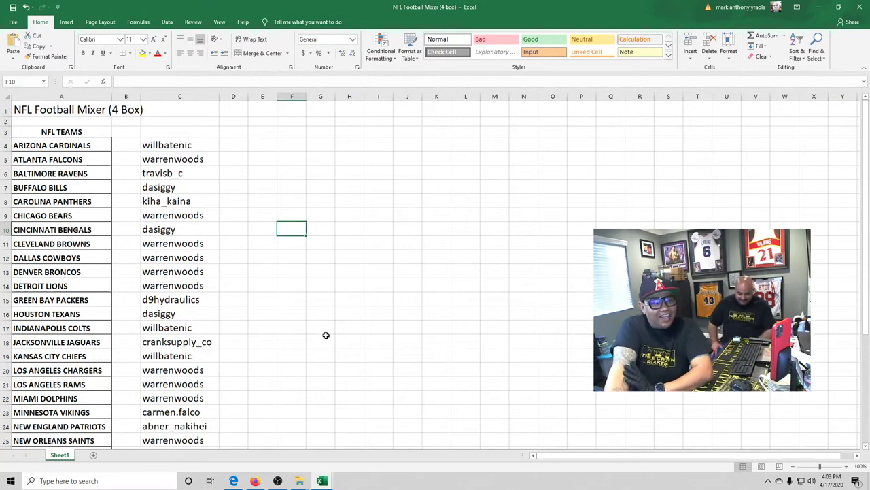
- Review the participant name assigned to each NFL team, from the Arizona Cardinals through the Washington Redskins
scroll(326, 335, "down", 4)
scroll(326, 335, "up", 1)
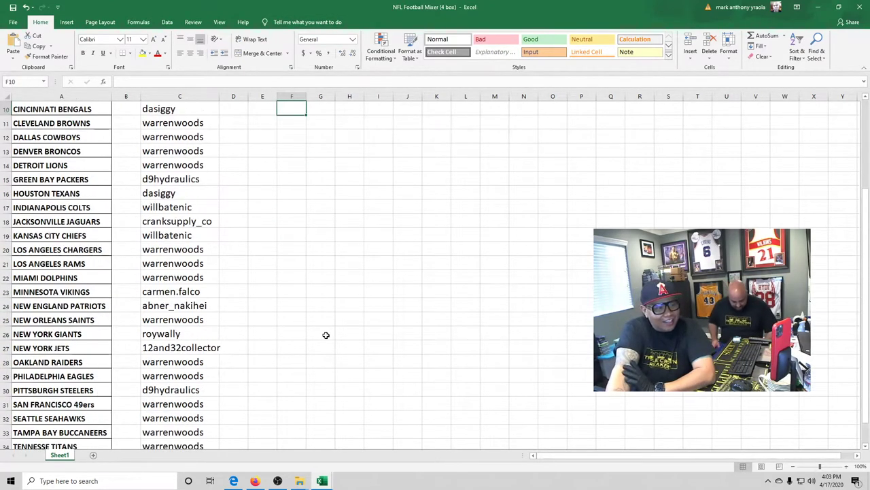
scroll(272, 356, "up", 2)
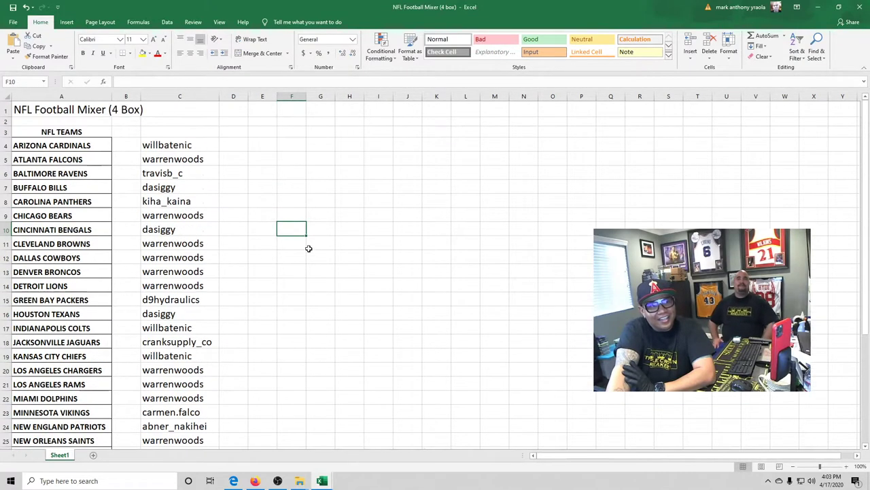
scroll(276, 276, "up", 1)
scroll(248, 157, "down", 1)
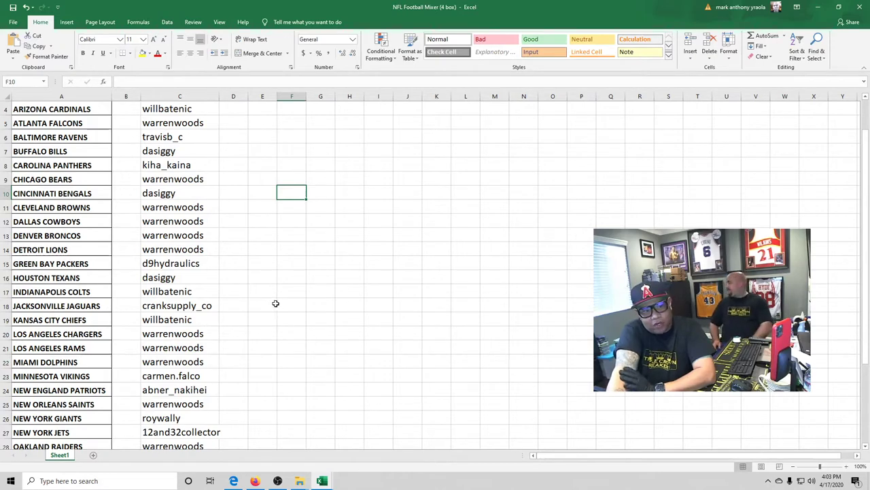
scroll(272, 303, "down", 4)
scroll(272, 303, "up", 4)
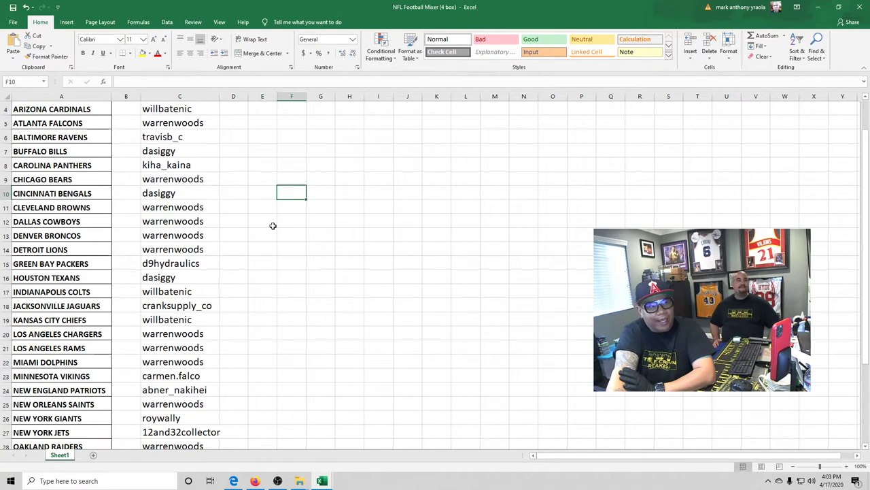
scroll(273, 226, "up", 1)
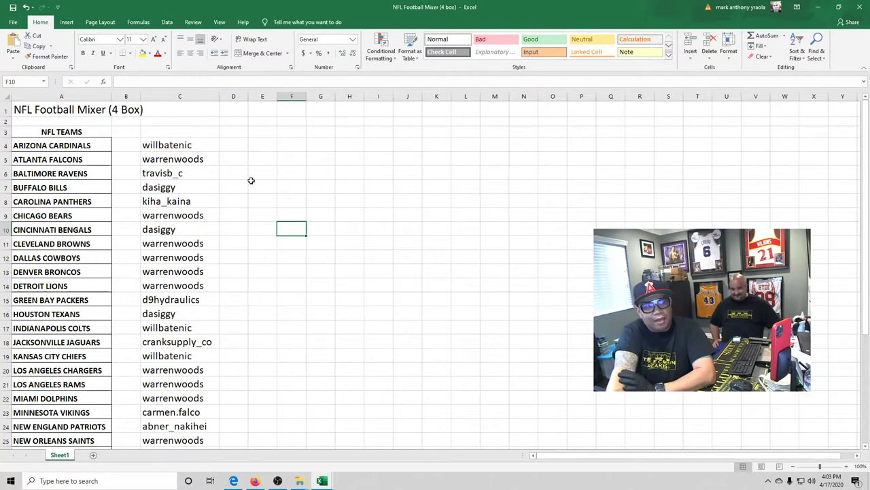
scroll(251, 180, "down", 1)
scroll(239, 219, "down", 1)
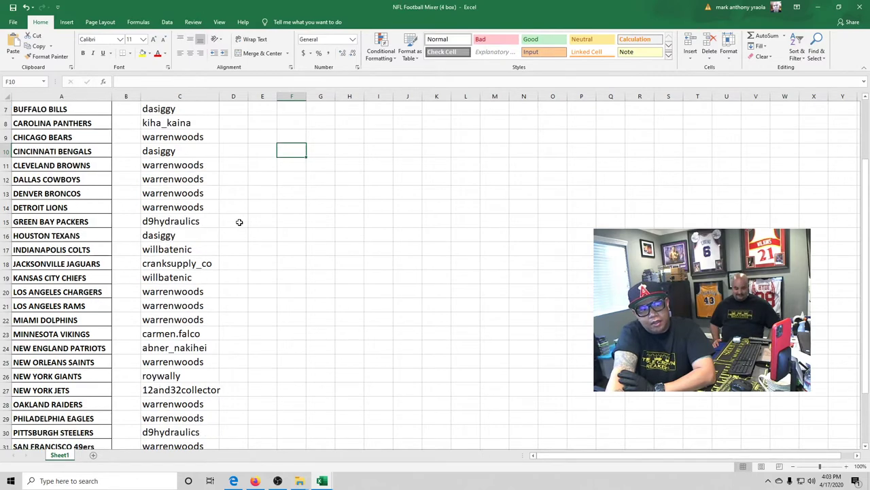
scroll(238, 211, "down", 1)
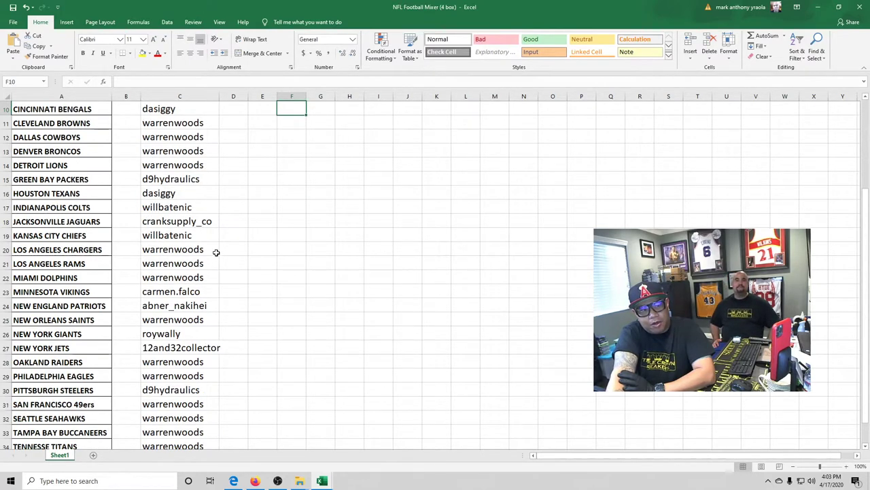
scroll(216, 258, "down", 1)
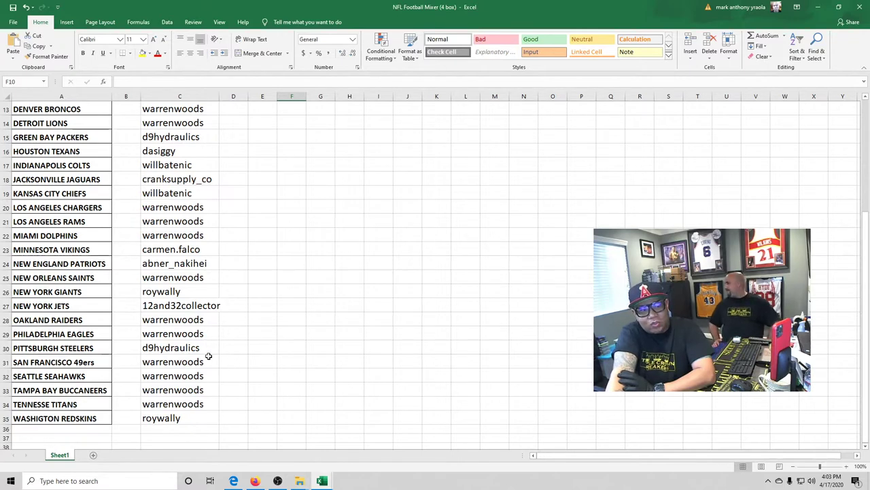
scroll(208, 355, "up", 2)
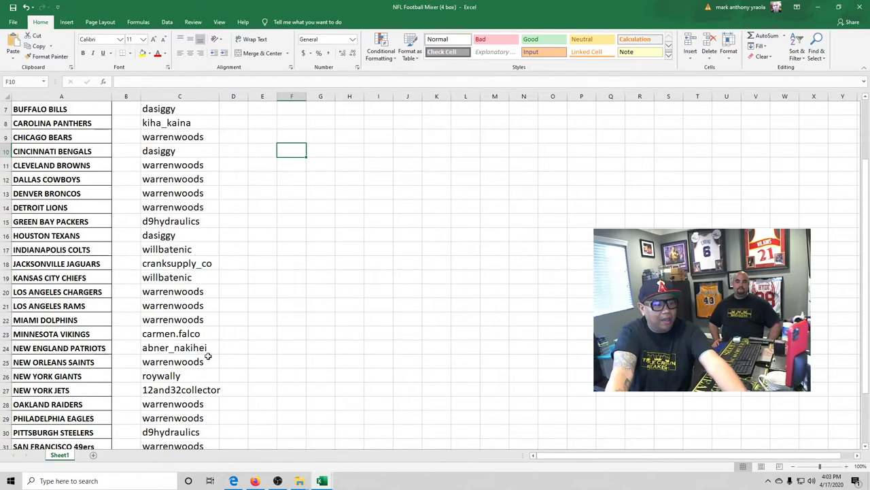
scroll(244, 212, "up", 1)
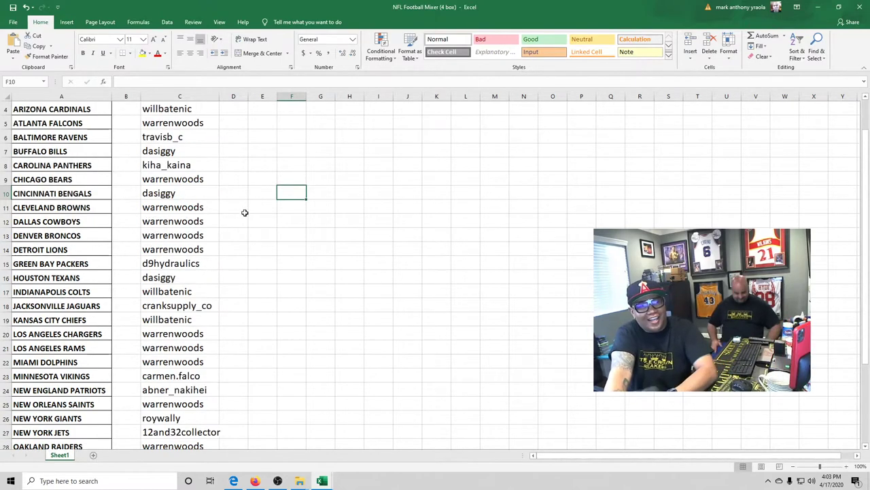
scroll(245, 213, "up", 1)
- Copy the participant names in C4:C35, beside the NFL teams
left_click(190, 145)
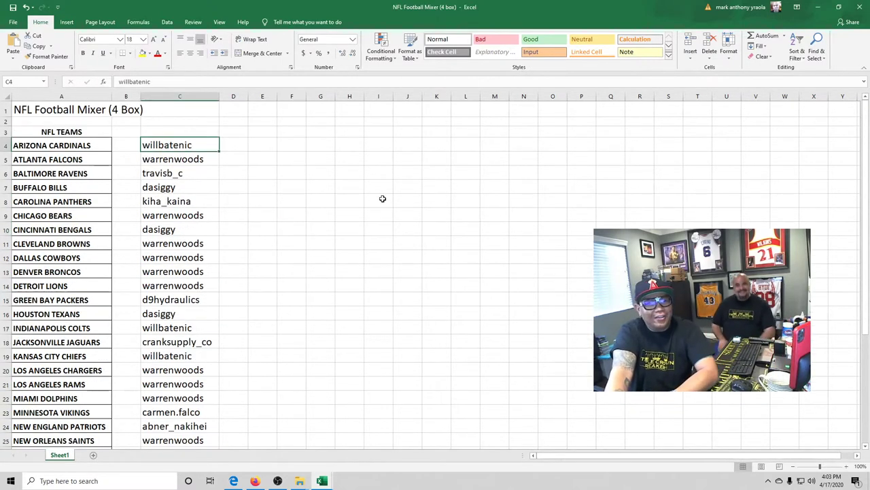
left_click(383, 199)
left_click_drag(160, 144, 173, 432)
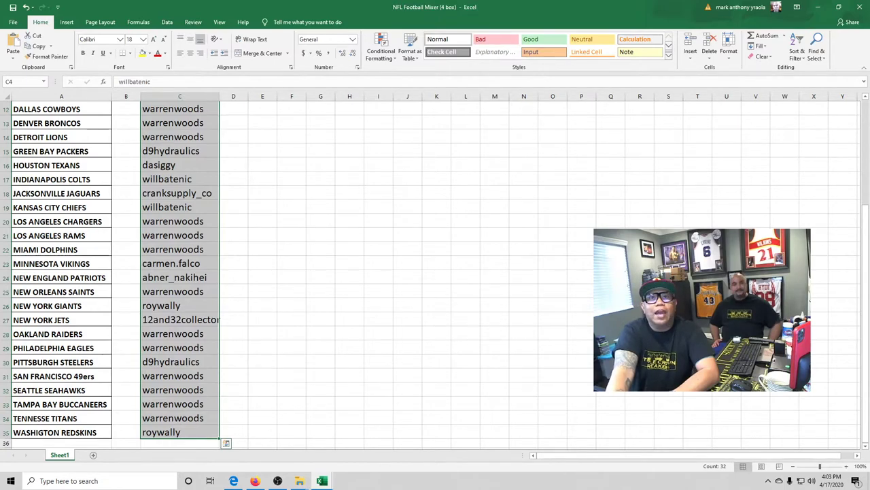
key("alt+Tab")
left_click_drag(423, 4, 627, 123)
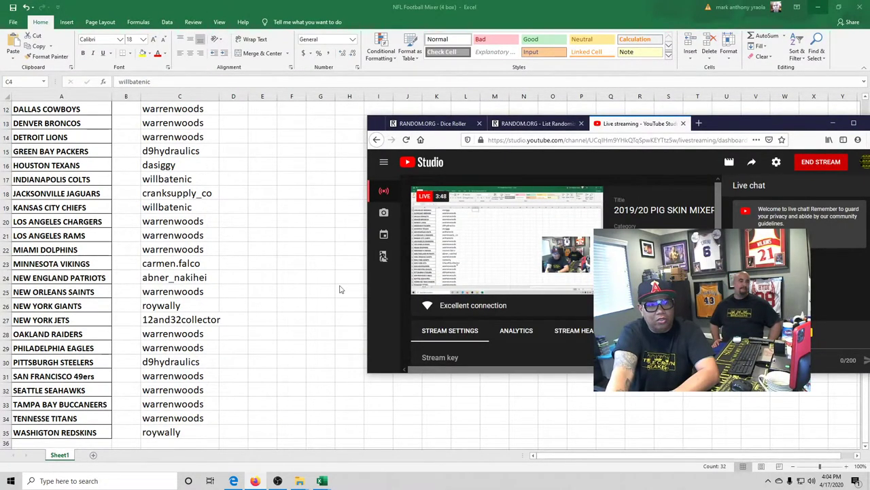
key("alt+Tab")
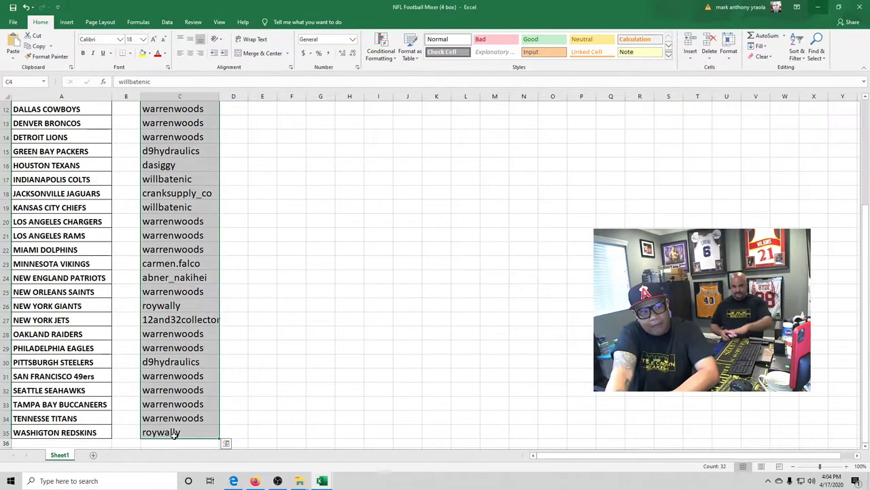
right_click(192, 176)
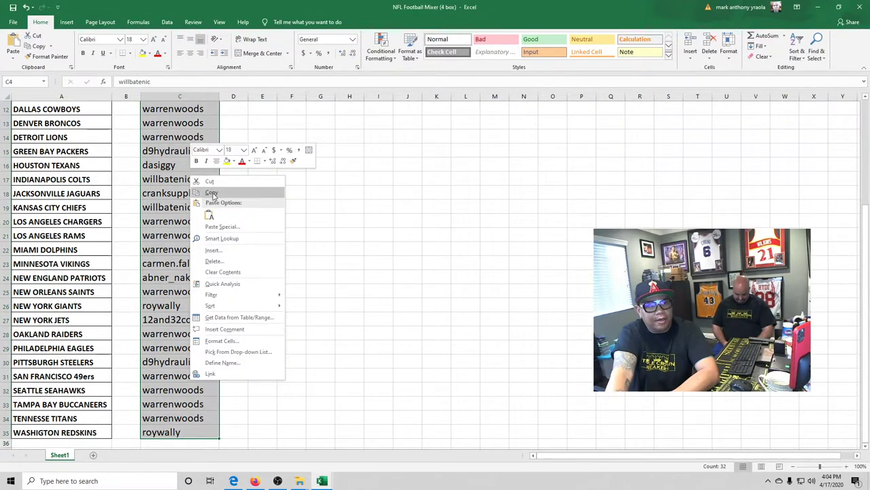
left_click(211, 192)
scroll(390, 163, "up", 4)
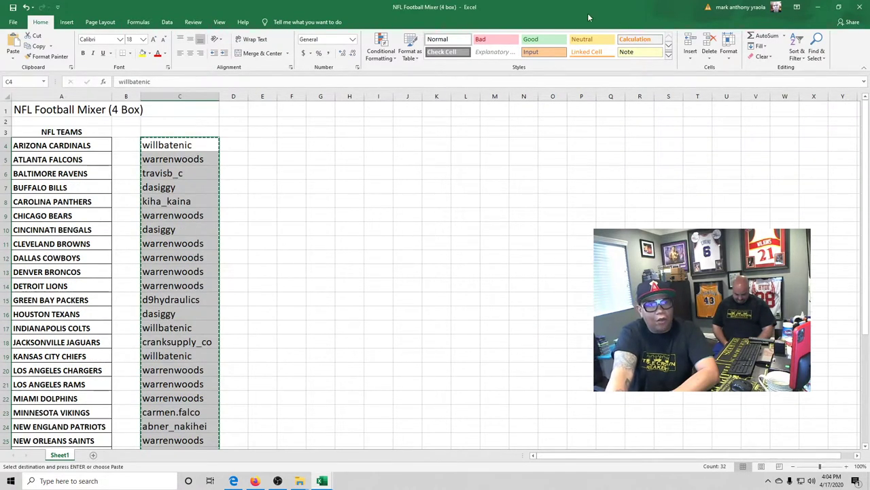
- Switch to Firefox, show the RANDOM.ORG Dice Roller page and maximize the window
left_click_drag(588, 13, 388, 3)
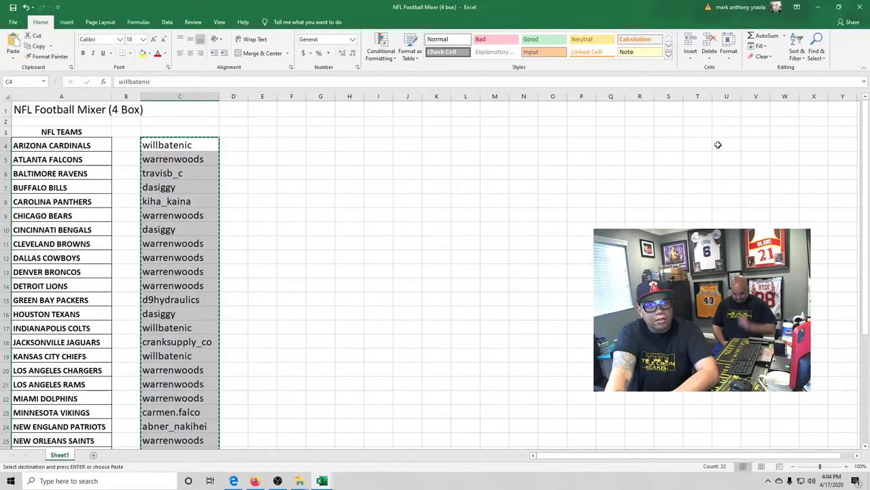
left_click(254, 480)
left_click(435, 123)
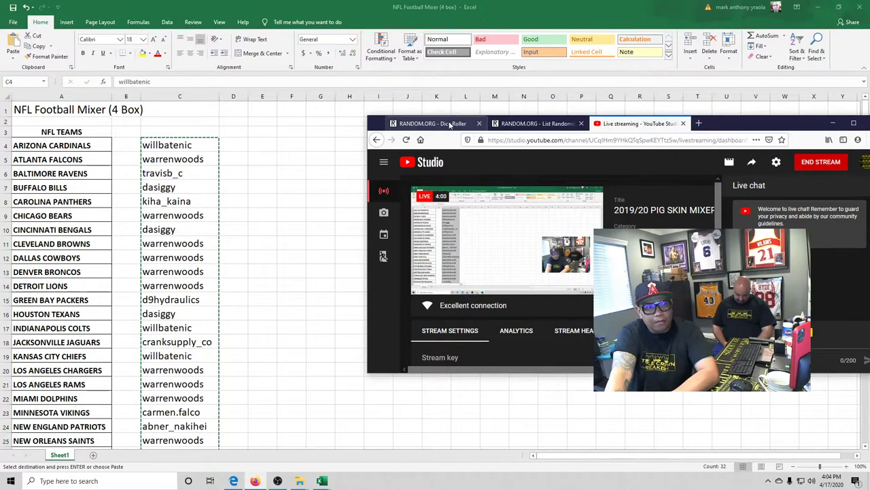
left_click_drag(810, 126, 714, 125)
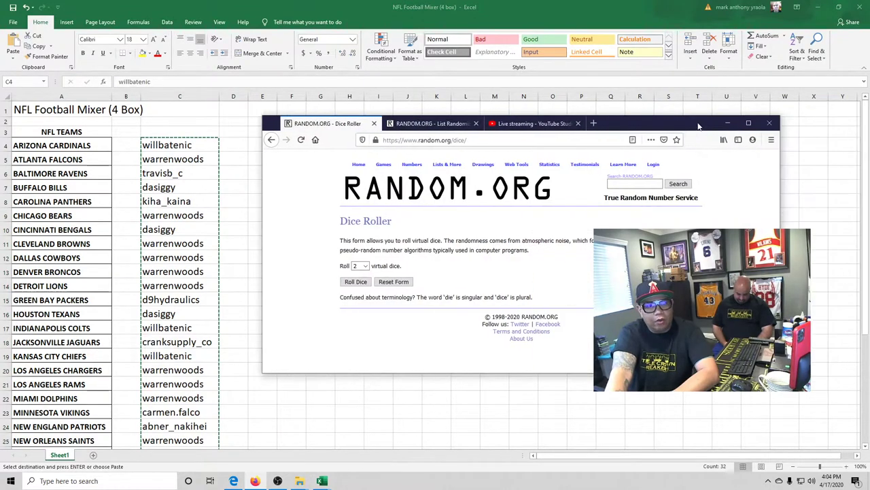
double_click(742, 126)
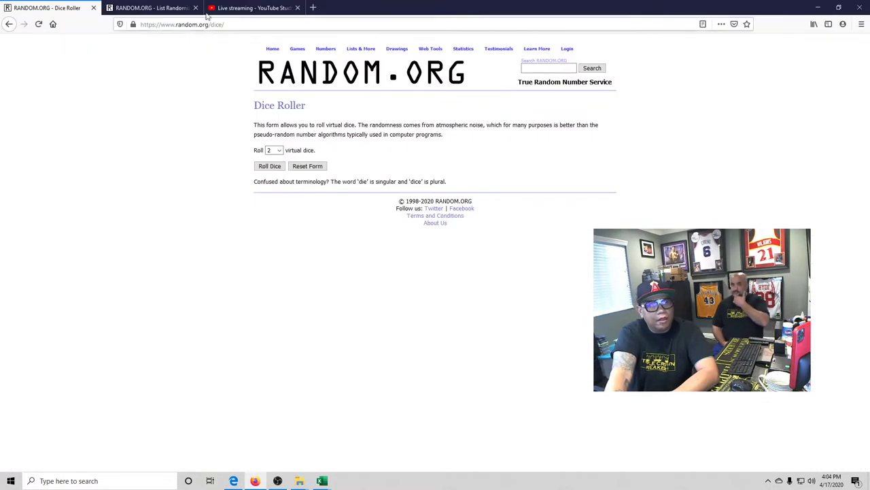
- Open a second List Randomizer page in a new browser tab from the existing one, and return to the Dice Roller
left_click(156, 8)
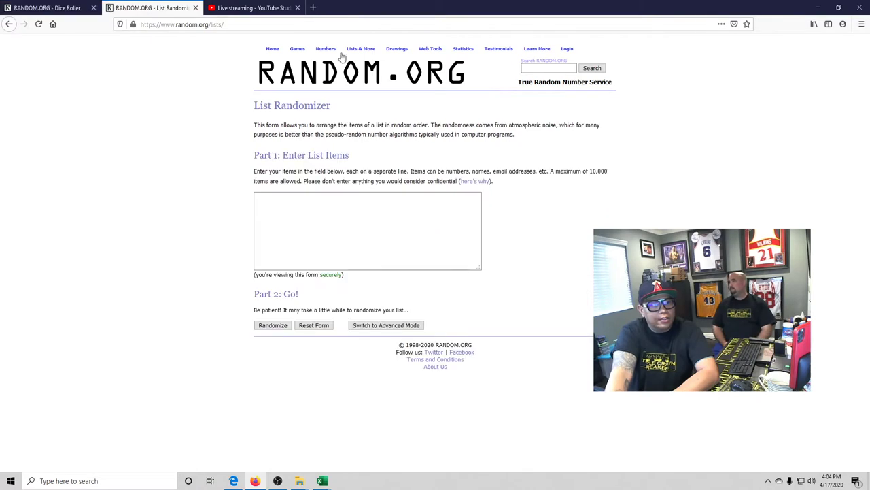
right_click(367, 62)
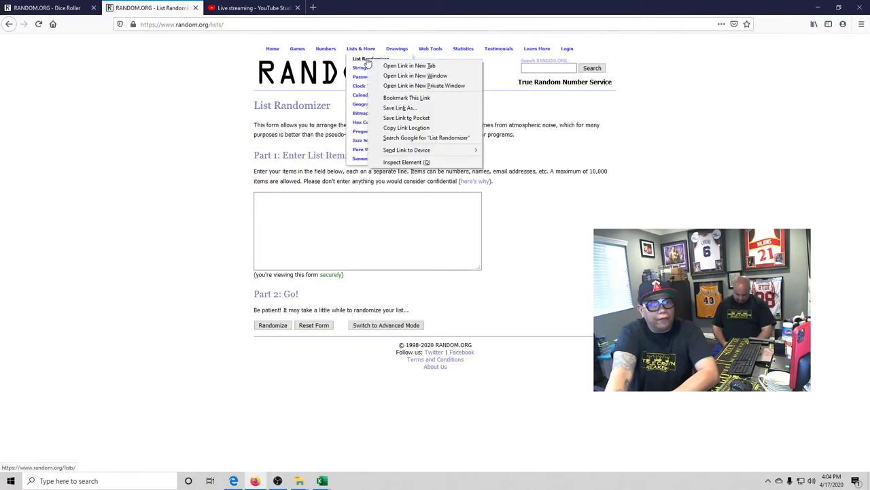
left_click(375, 65)
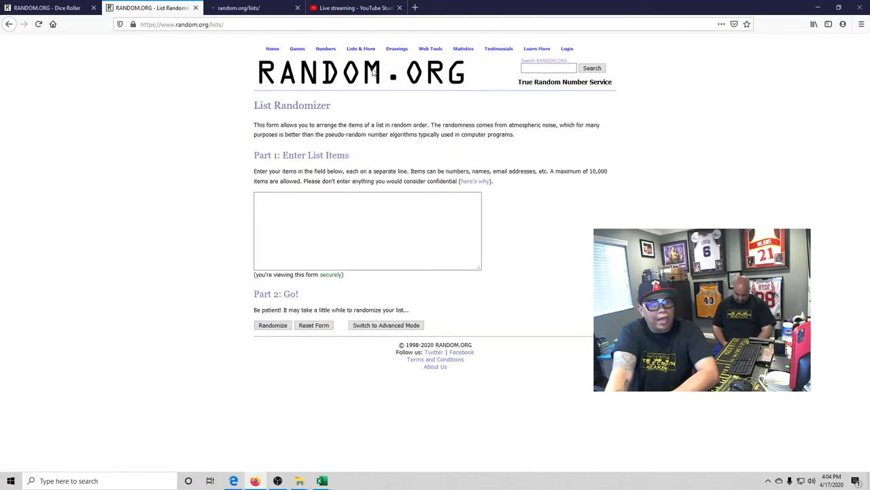
left_click(51, 9)
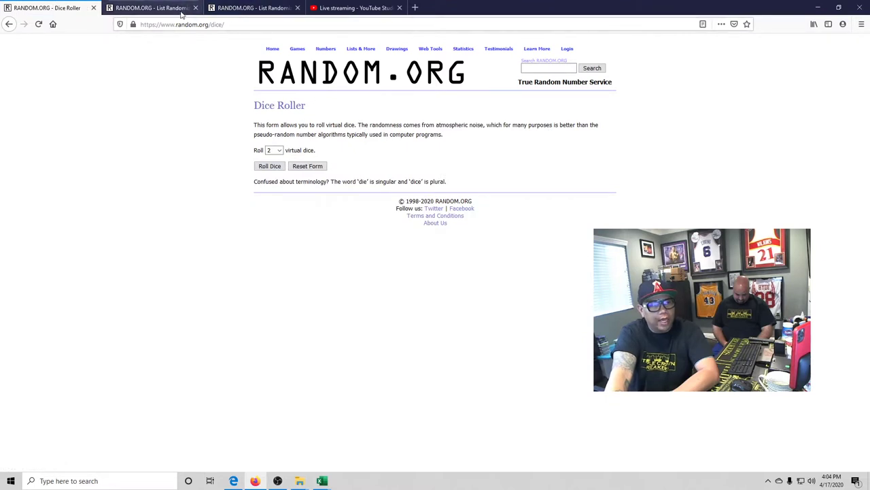
- Paste the copied participant names into the first List Randomizer's list items and check them from last to first
left_click(148, 7)
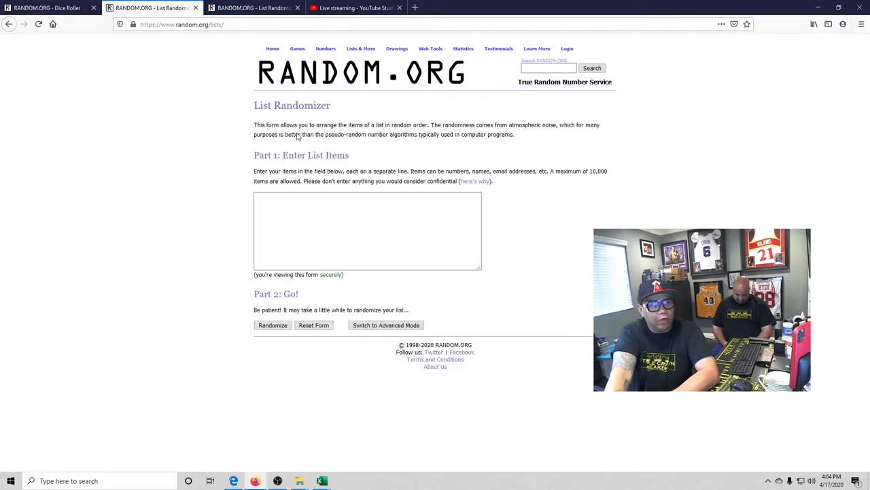
right_click(359, 199)
left_click(382, 238)
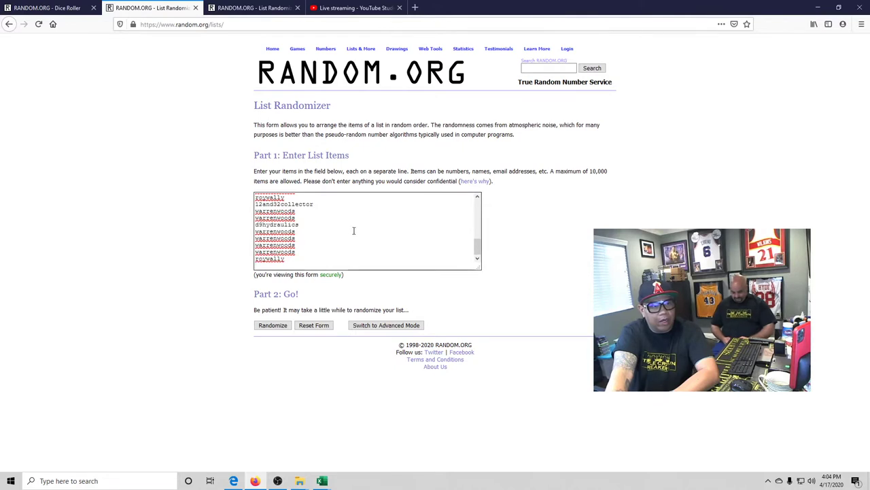
scroll(295, 265, "up", 2)
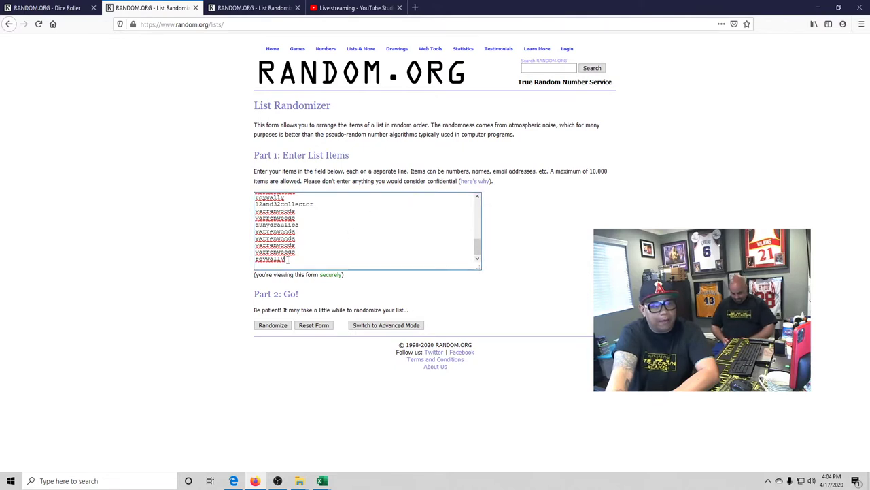
scroll(313, 266, "up", 5)
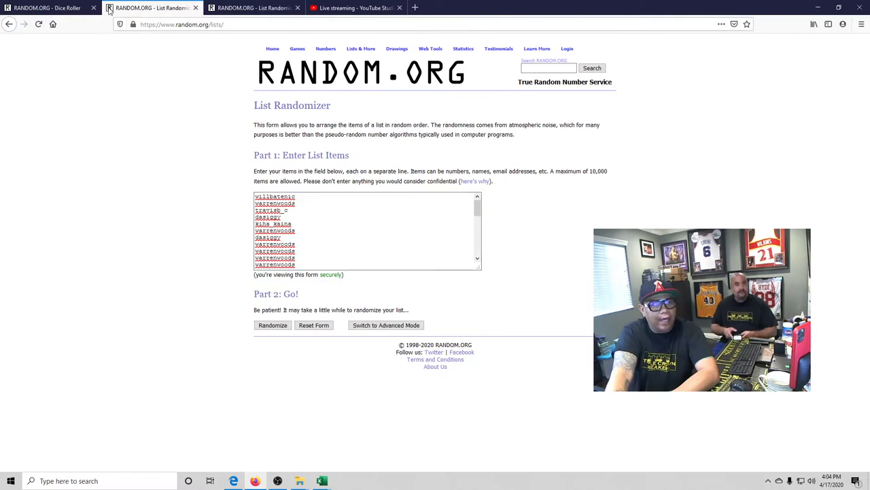
- Roll two virtual dice in the Dice Roller
left_click(67, 10)
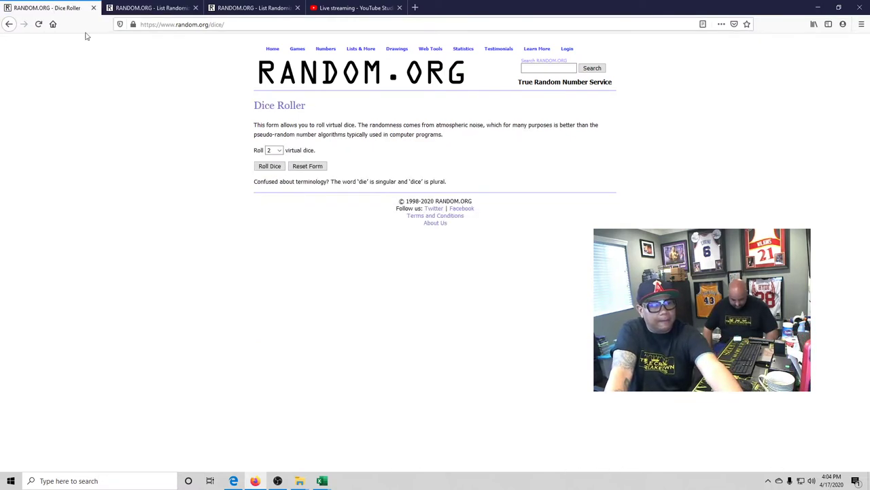
left_click(276, 166)
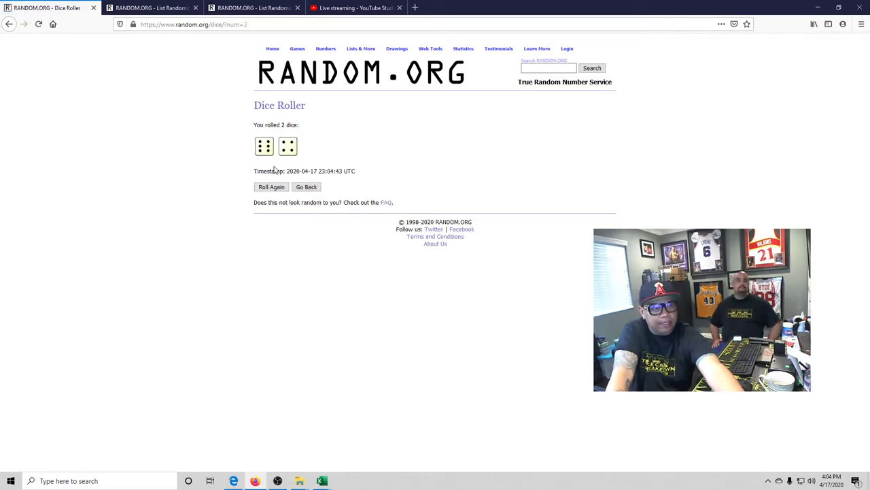
- Randomize the participant names in the first List Randomizer 10 times and highlight the randomization count
left_click(152, 7)
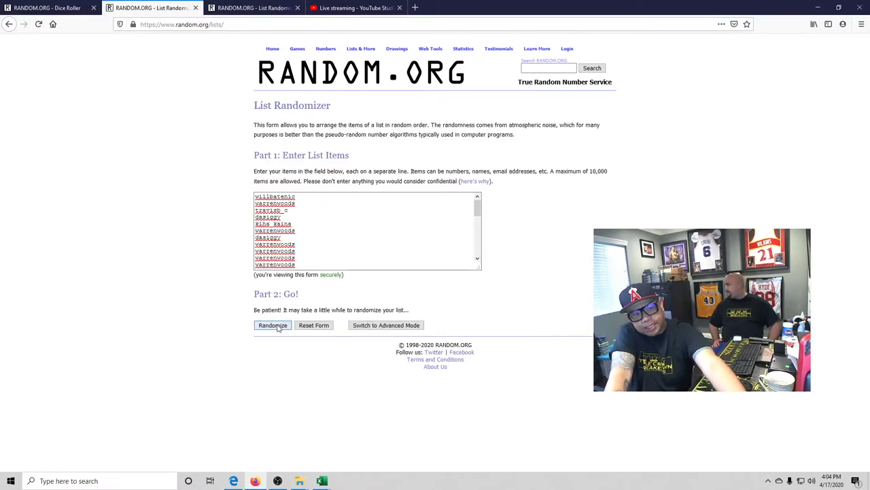
left_click(276, 326)
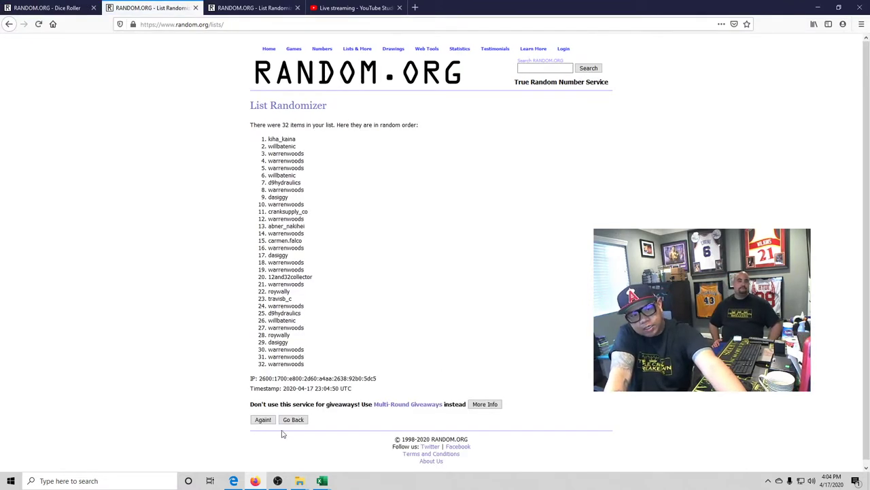
left_click(265, 421)
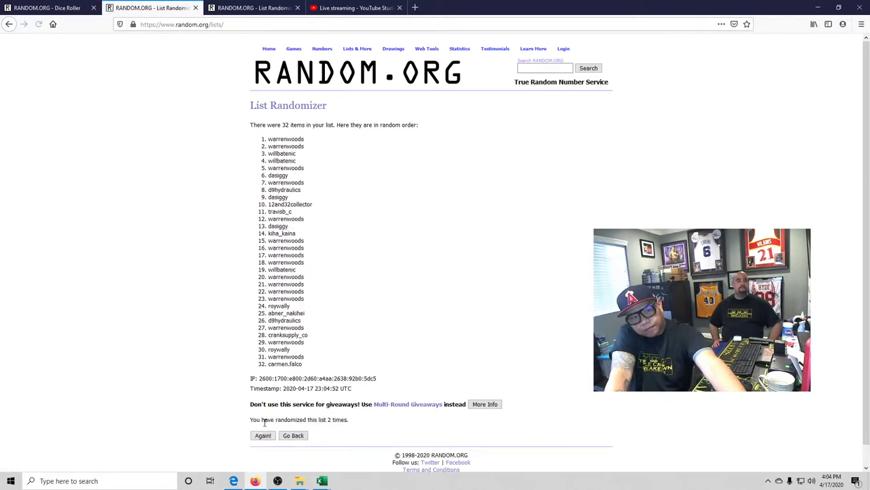
left_click(265, 436)
left_click(263, 436)
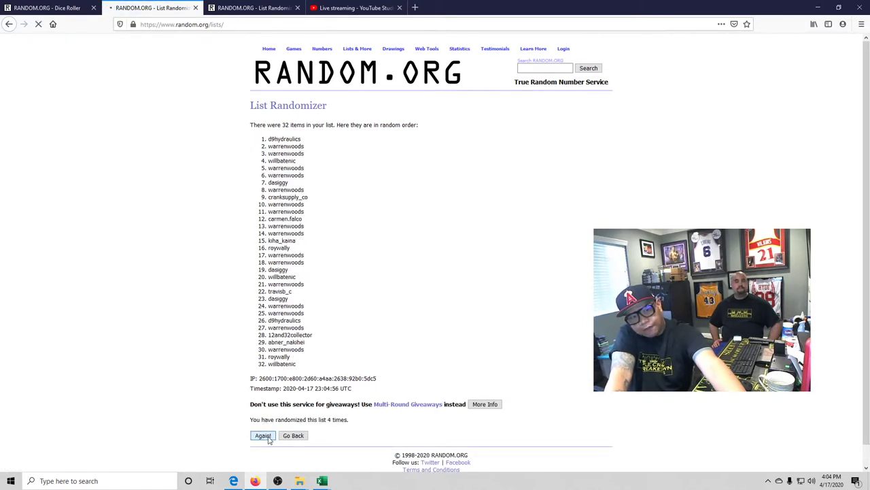
left_click(263, 435)
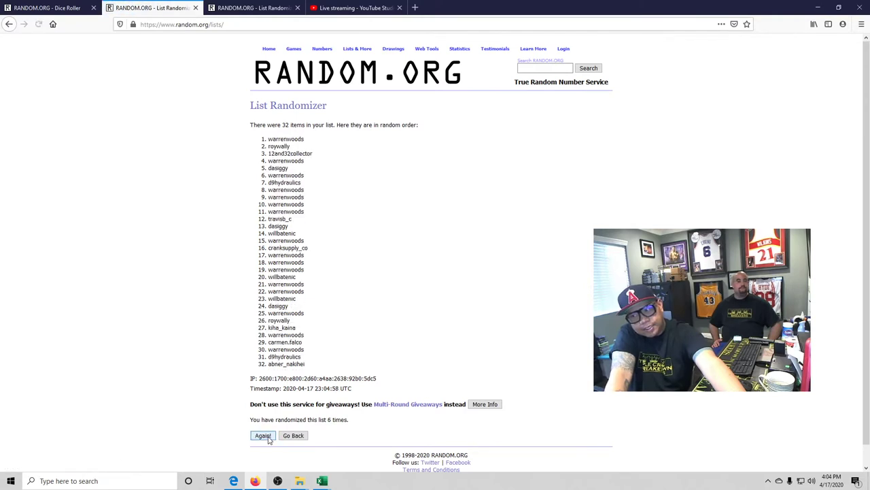
left_click(269, 439)
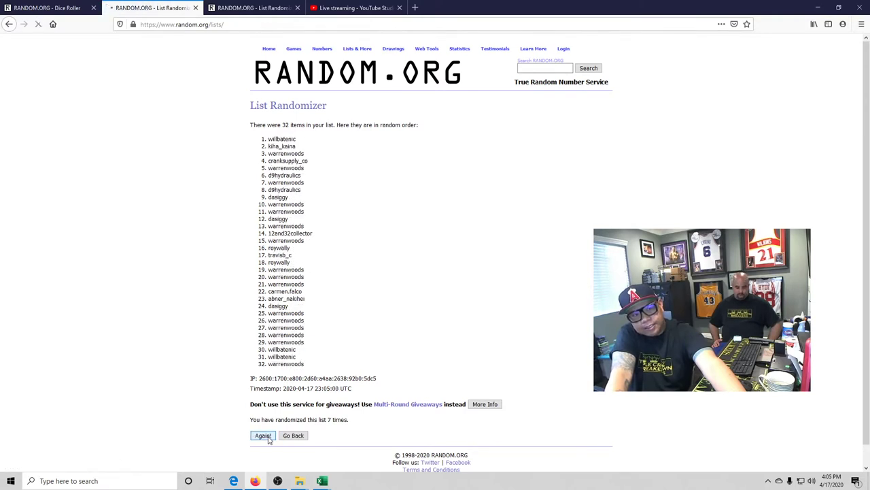
left_click(269, 438)
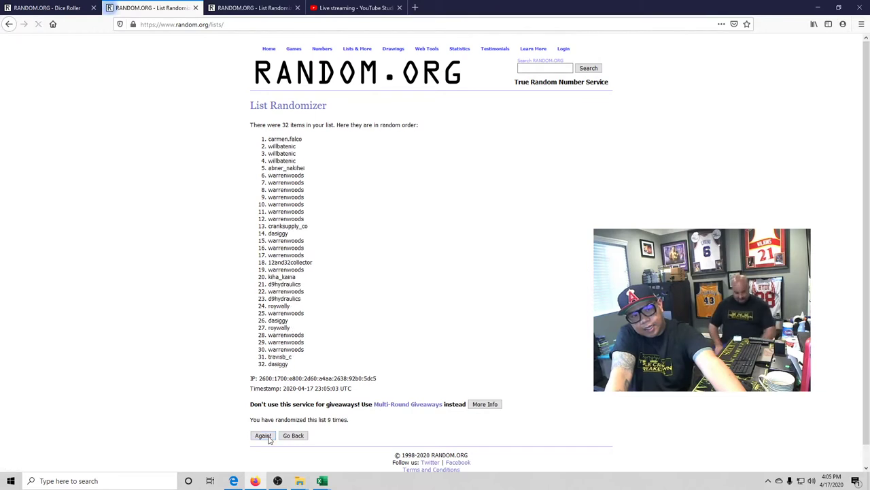
left_click(269, 439)
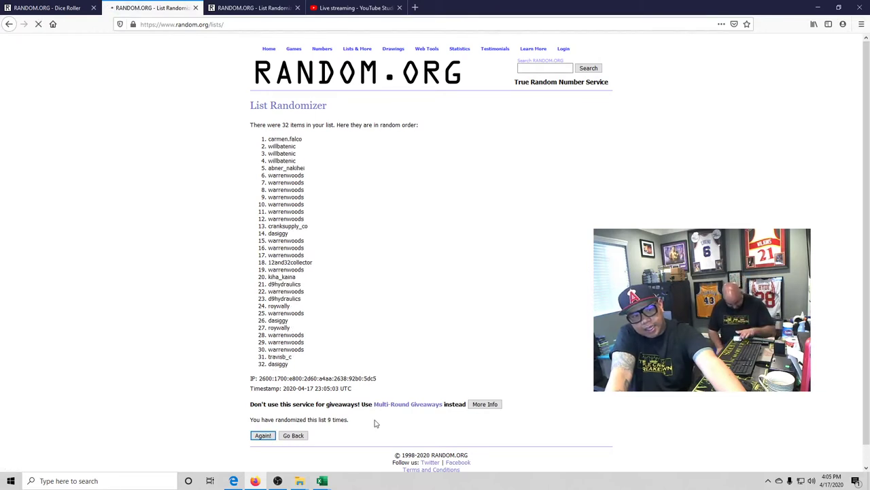
left_click_drag(356, 420, 331, 429)
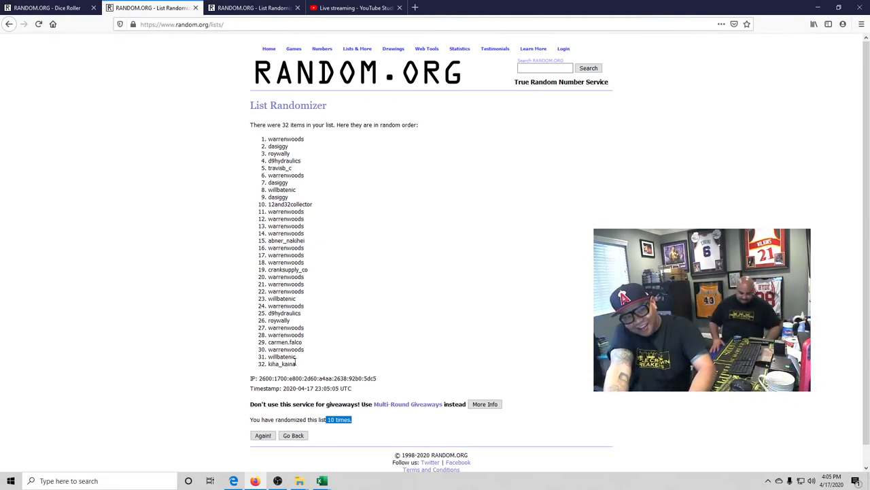
- Copy the randomized participant list, switch to Excel and replace the old names in column C with it, starting at C4
left_click(296, 363)
left_click_drag(296, 367, 242, 141)
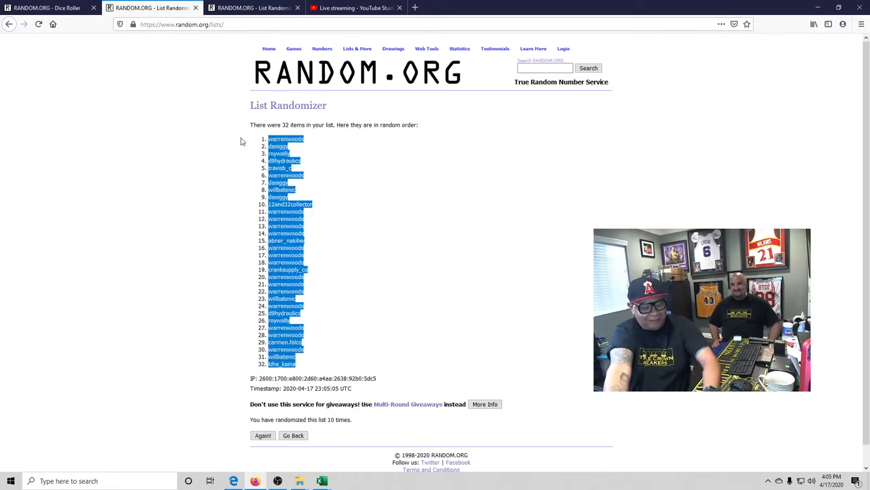
double_click(569, 12)
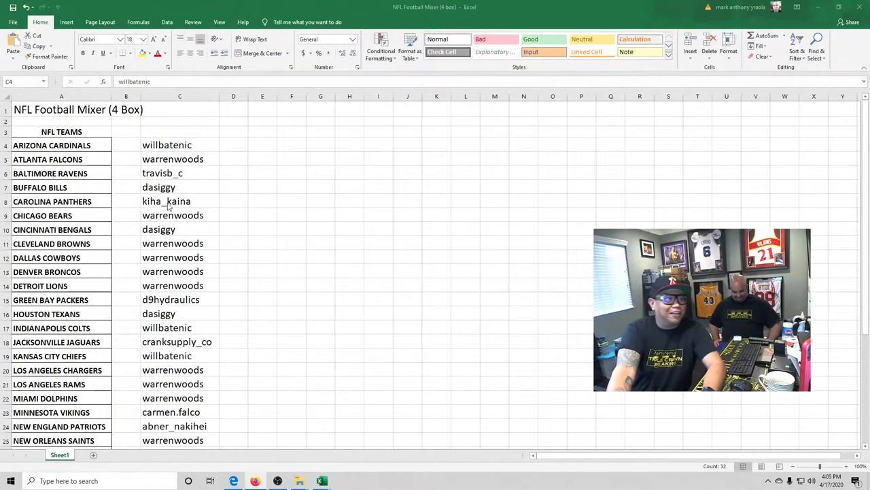
key("Delete")
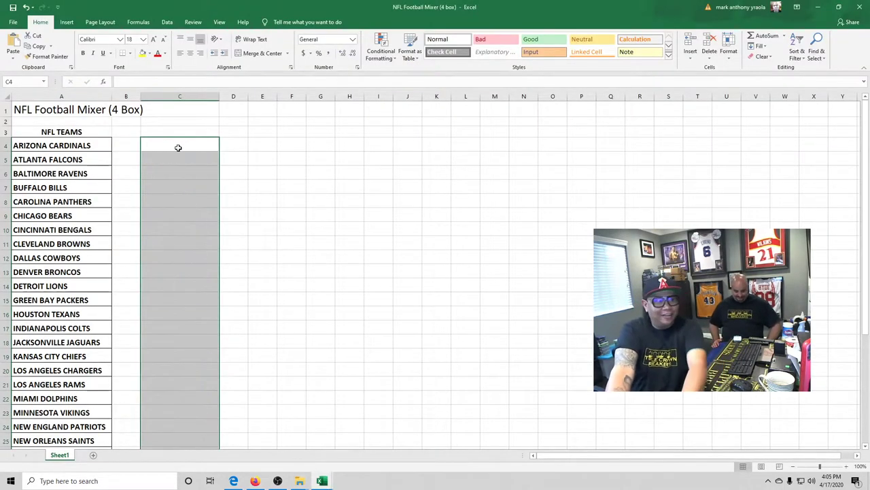
key("ctrl+v")
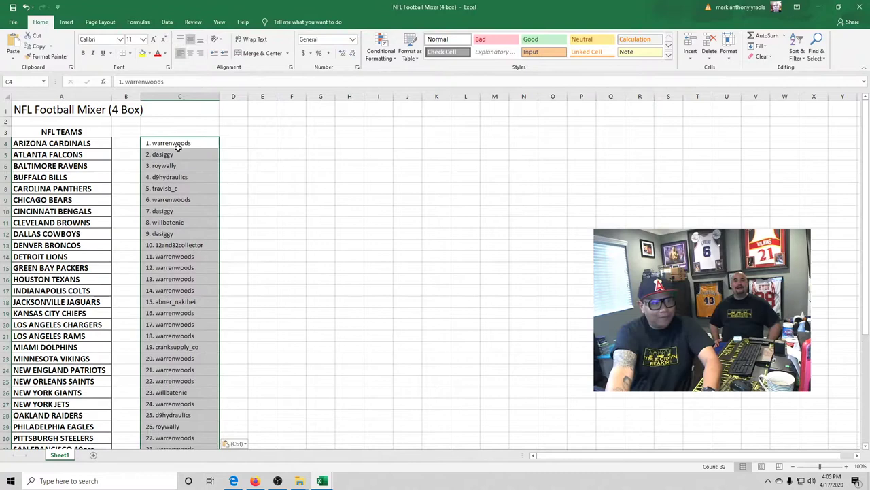
left_click(367, 225)
- Copy the NFL team names from A4:A35, paste them into the second List Randomizer in Firefox and check the pasted items
left_click_drag(78, 142, 43, 425)
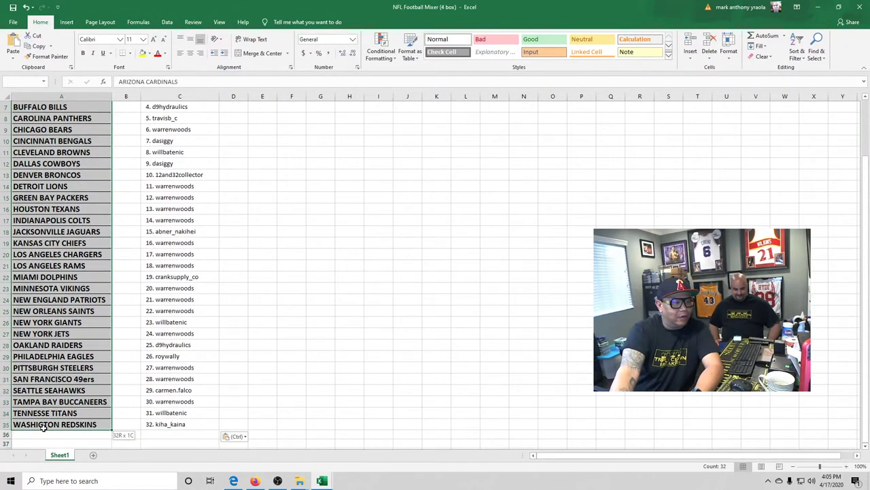
key("ctrl+c")
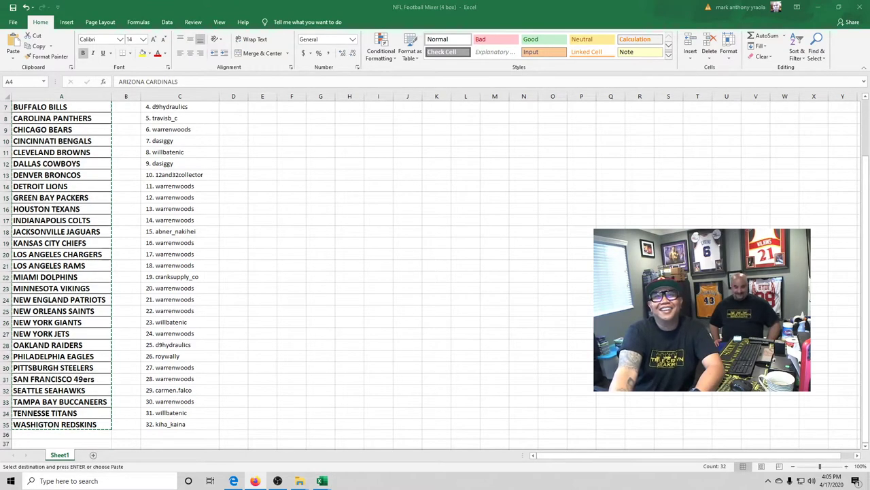
left_click(255, 480)
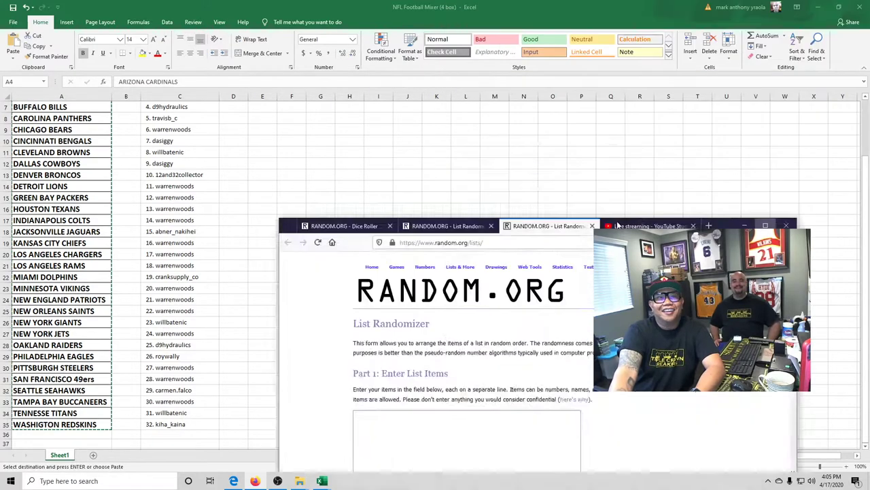
left_click_drag(621, 218, 439, 4)
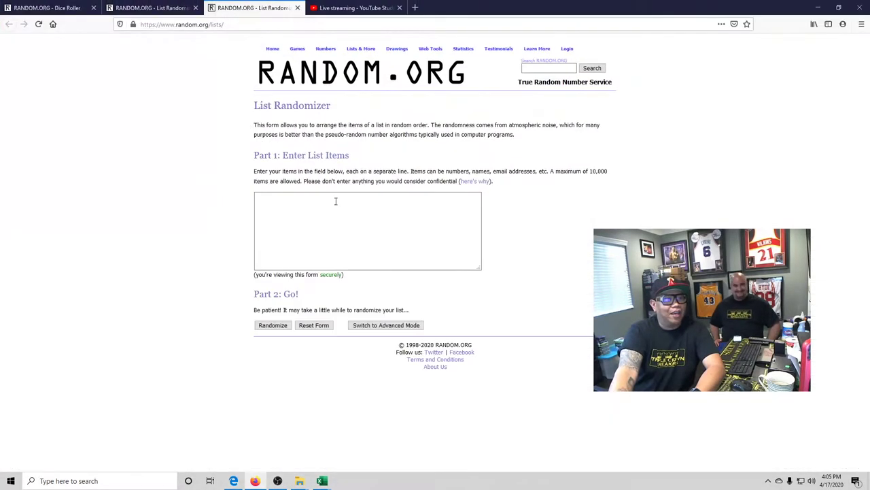
left_click(305, 204)
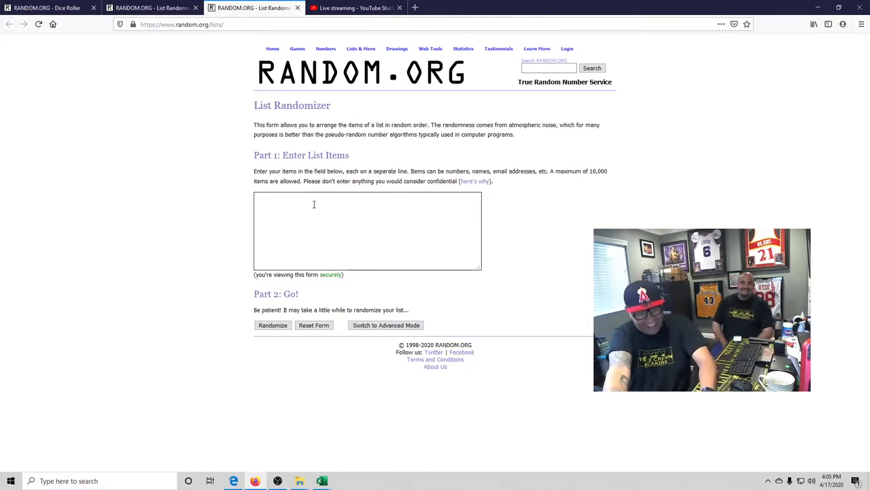
key("ctrl+v")
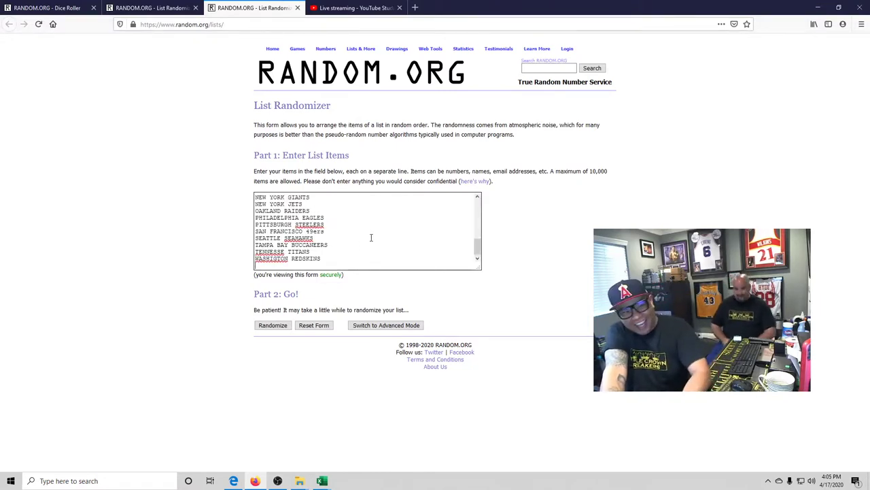
left_click_drag(334, 259, 242, 194)
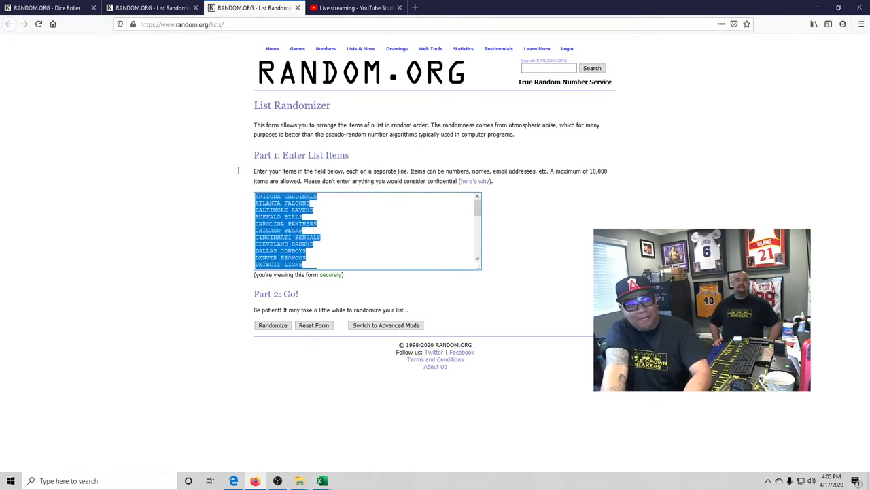
left_click(404, 225)
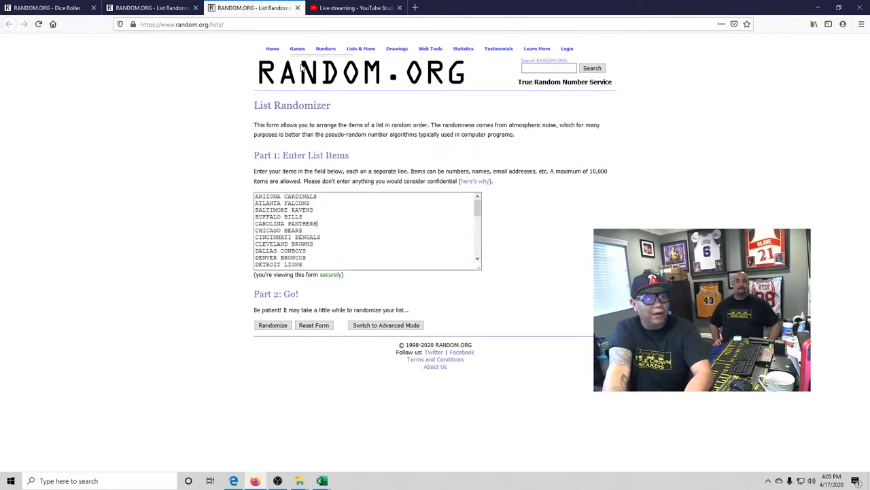
- Open another Dice Roller page in a new browser tab and roll 2 virtual dice
mouse_move(299, 57)
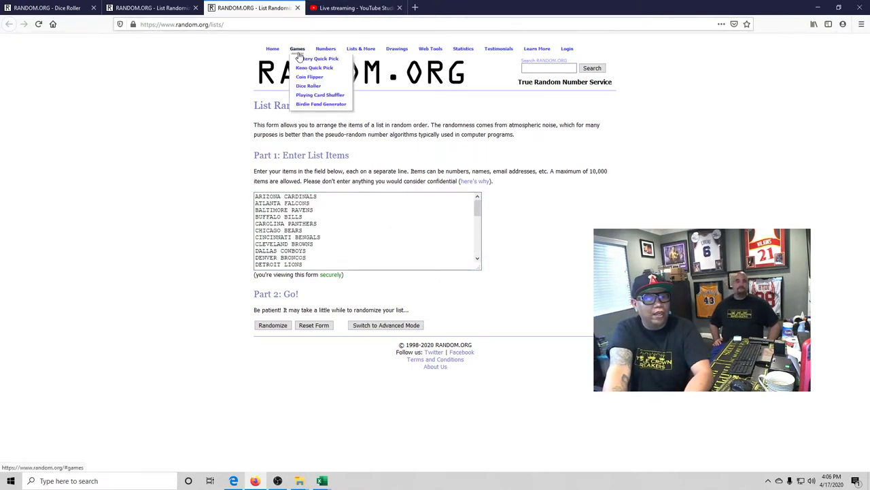
right_click(314, 86)
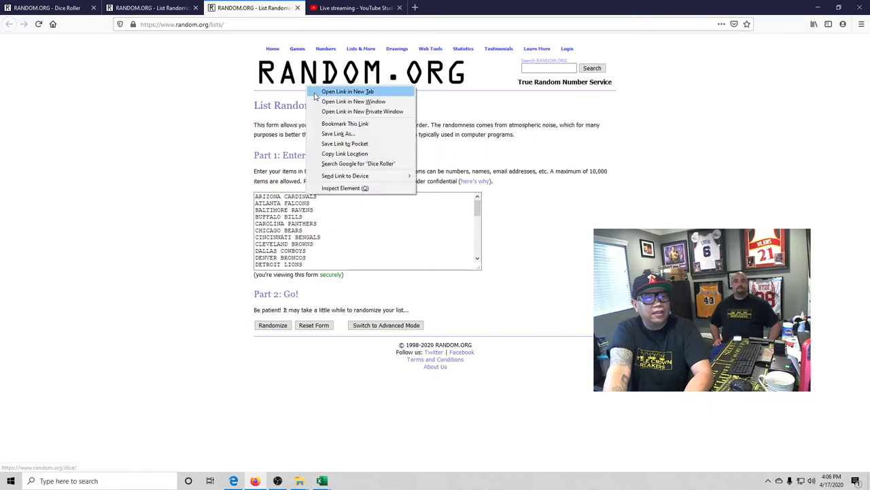
left_click(347, 91)
left_click(347, 7)
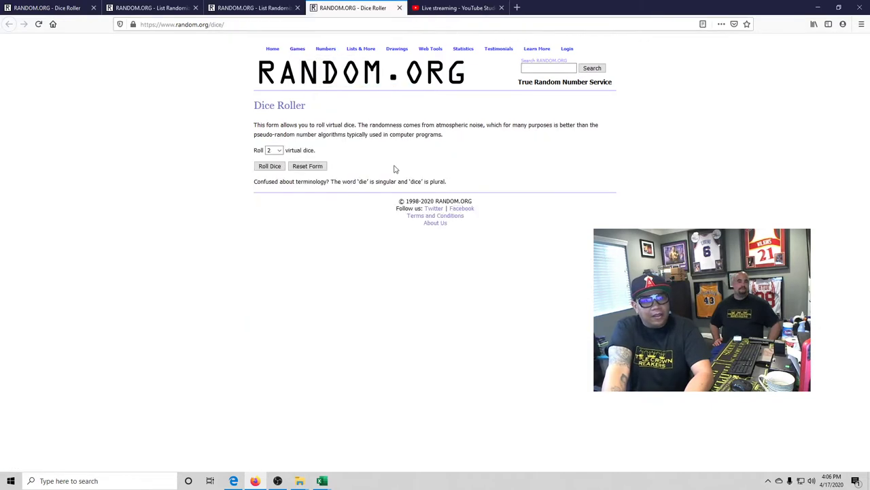
left_click(269, 169)
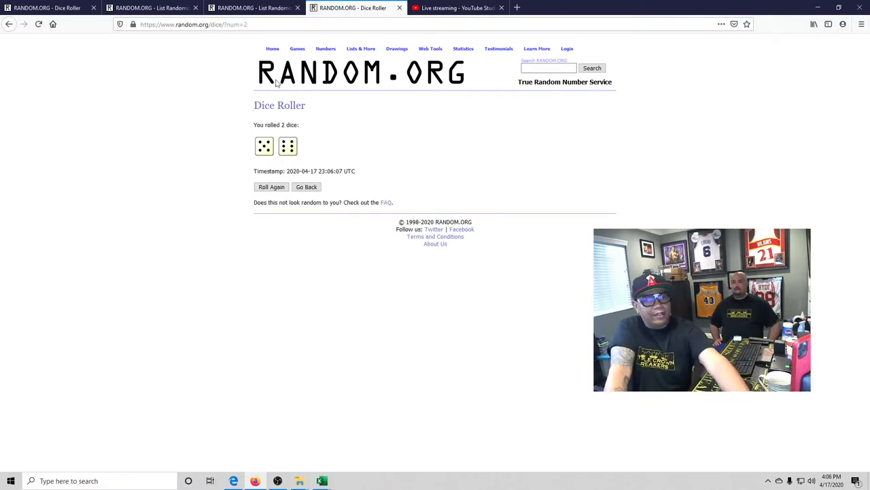
- Randomize the NFL team names in the second List Randomizer 11 times
left_click(239, 8)
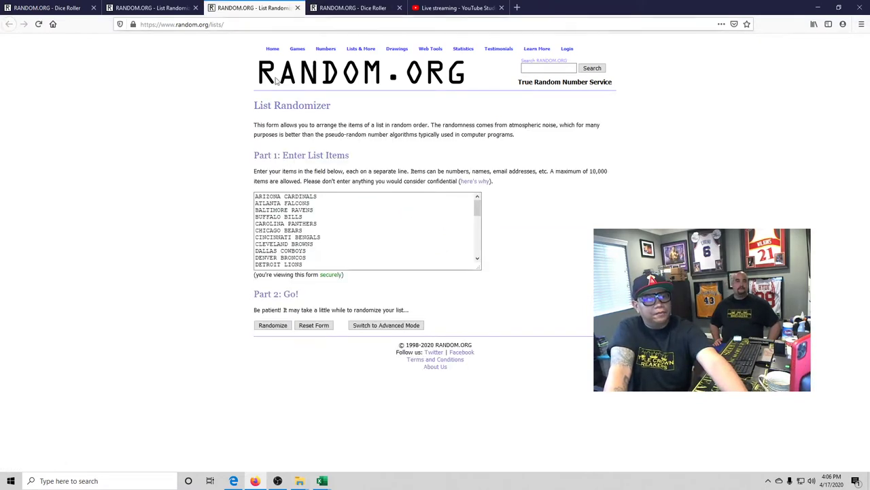
left_click(263, 326)
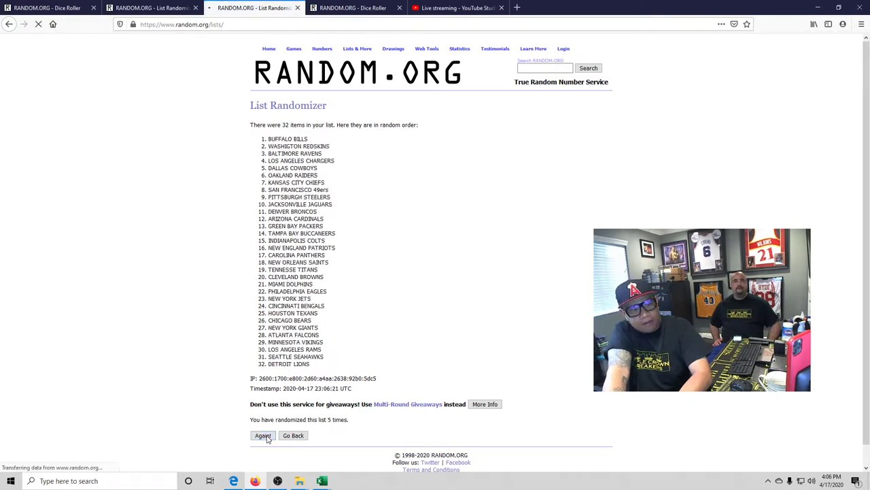
left_click(264, 435)
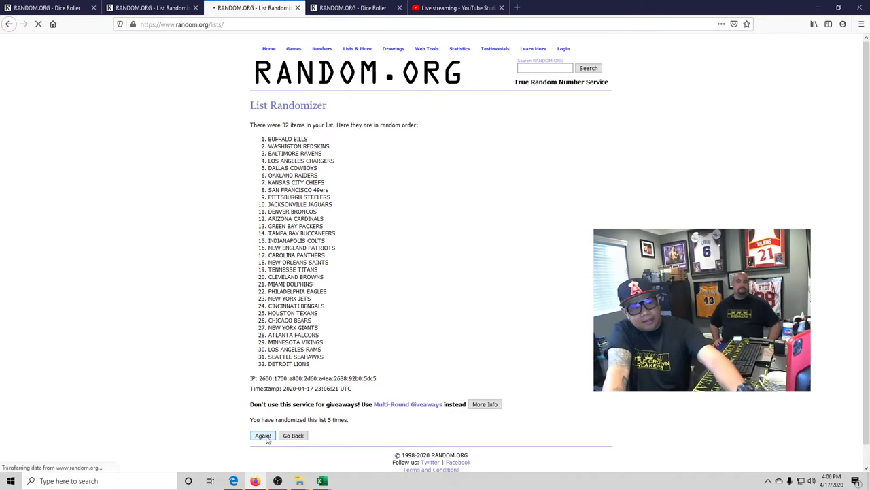
left_click(264, 436)
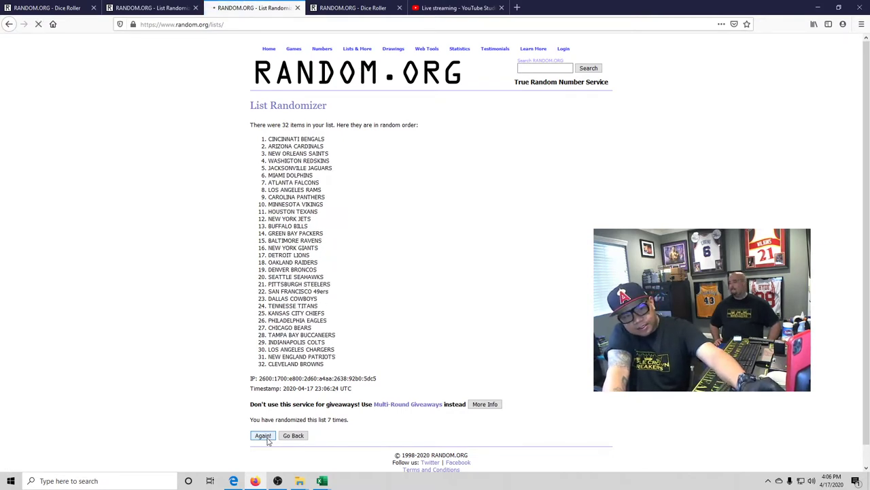
left_click(263, 436)
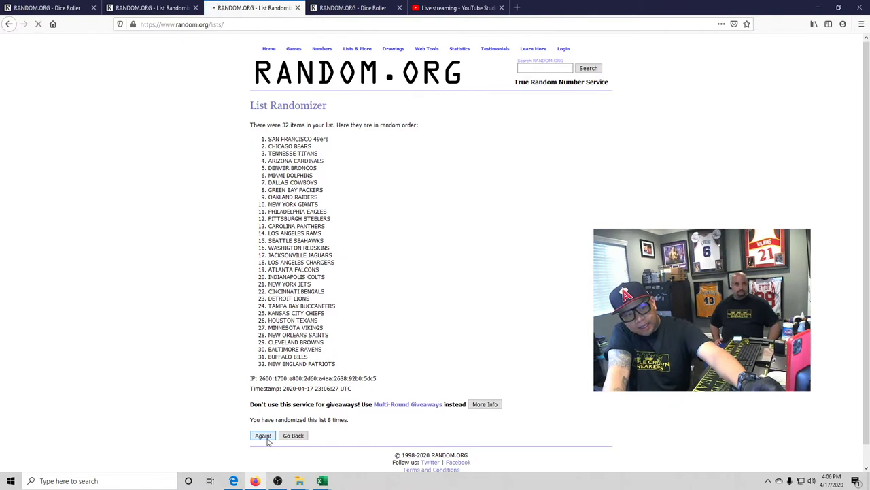
left_click(263, 436)
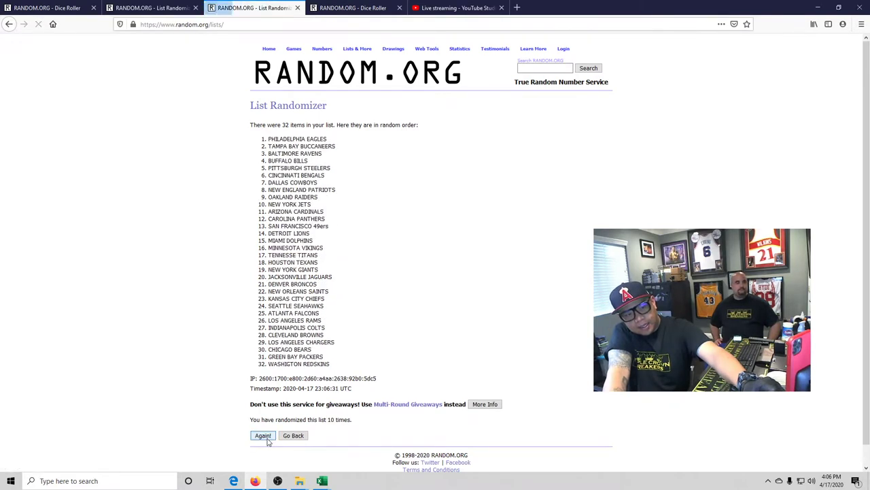
left_click(266, 438)
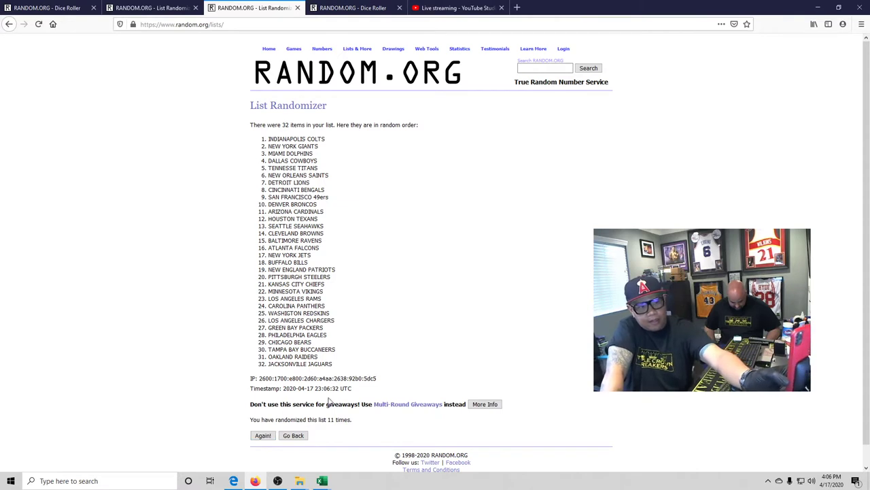
- Copy the randomized NFL team list, switch to Excel and replace the old team names in column A with it, starting at A4
left_click_drag(336, 368, 231, 141)
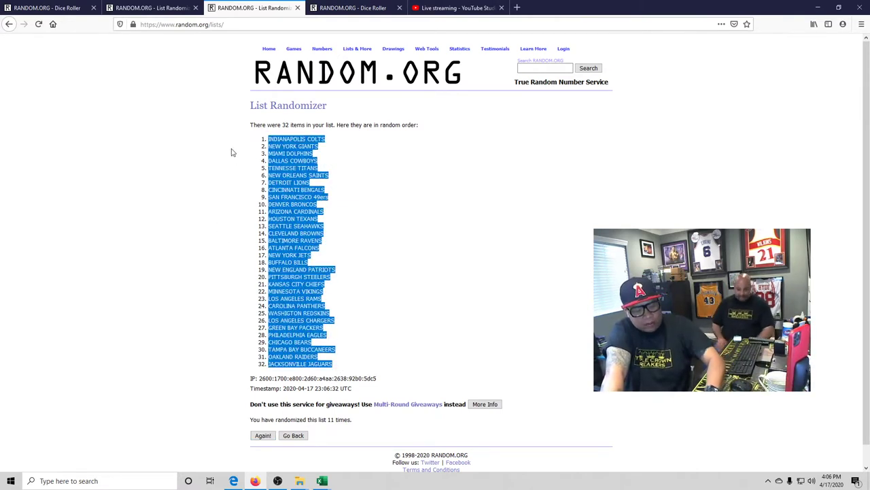
key("alt+Tab")
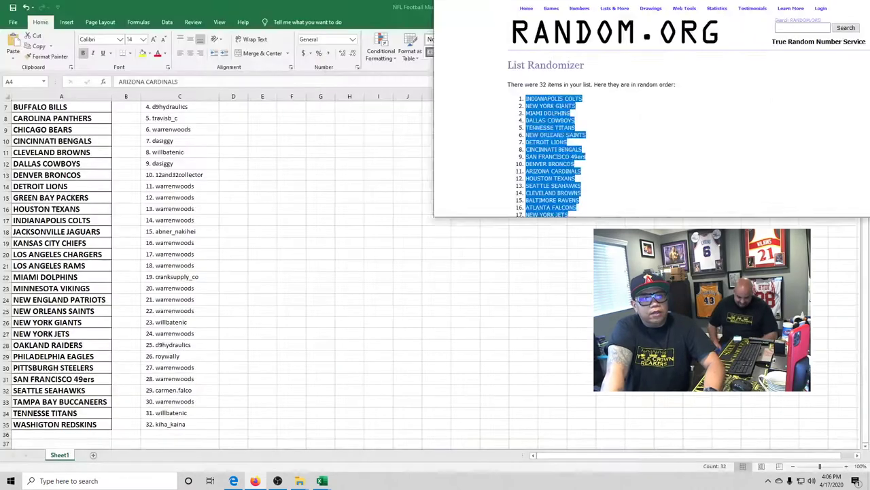
scroll(34, 165, "down", 2)
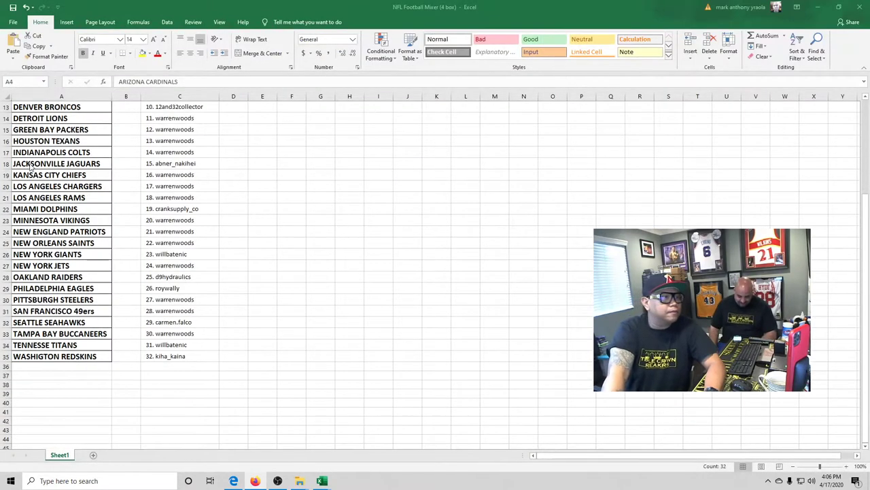
scroll(30, 167, "up", 4)
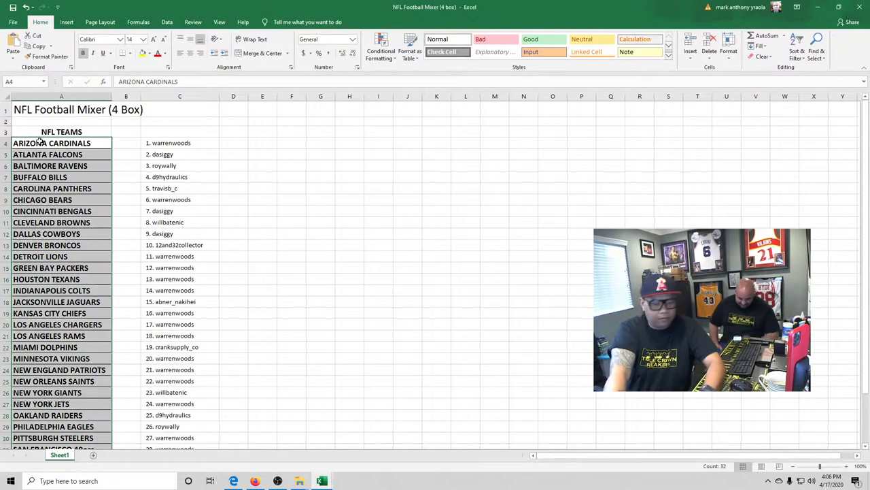
key("Delete")
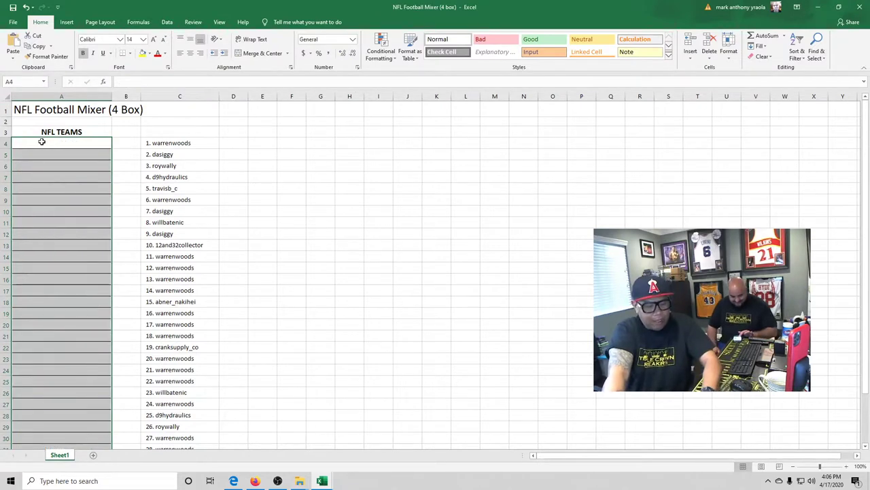
type("1. INDIANAPOLIS COLTS 2. NEW YORK GIANTS 3. MIAMI DOLPHINS 4. DALLAS COWBOYS 5. TENNESSE TITANS 6. NEW ORLEANS SAINTS 7. DETROIT LIONS 8. CINCINNATI BENGALS 9. SAN FRANCISCO 49ers 10. DENVER BRONCOS 11. ARIZONA CARDINALS 12. HOUSTON TEXANS 13. SEATTLE SEAHAWKS 14. CLEVELAND BROWNS 15. BALTIMORE RAVENS 16. ATLANTA FALCONS 17. NEW YORK JETS 18. BUFFALO BILLS 19. NEW ENGLAND PATRIOTS 20. PITTSBURGH STEELERS 21. KANSAS CITY CHIEFS 22. MINNESOTA VIKINGS 23. LOS ANGELES RAMS 24. CAROLINA PANTHERS 25. WASHINGTON REDSKINS 26. LOS ANGELES CHARGERS 27. GREEN BAY PACKERS 28. PHILADELPHIA EAGLES 29. CHICAGO BEARS 30. TAMPA BAY BUCCANEERS 31. OAKLAND RAIDERS 32. JACKSONVILLE JAGUARS")
left_click(321, 213)
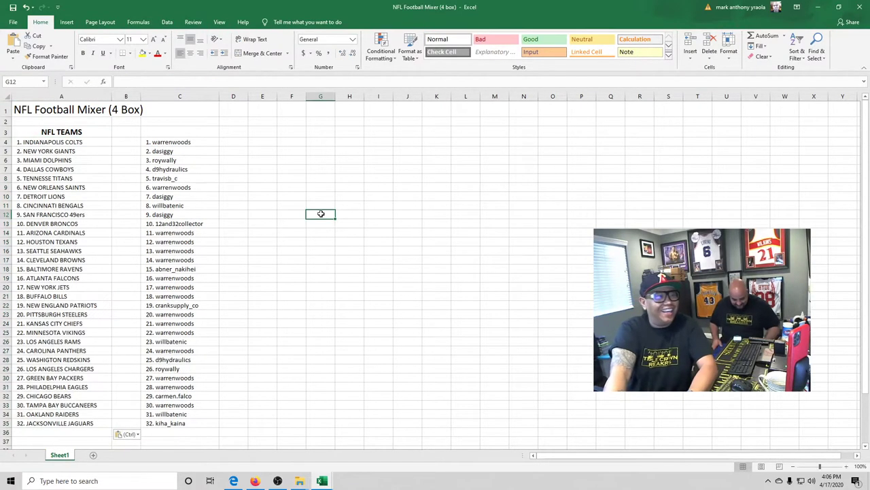
- Delete the empty column B so the participant list sits directly beside the teams
left_click(128, 96)
right_click(131, 97)
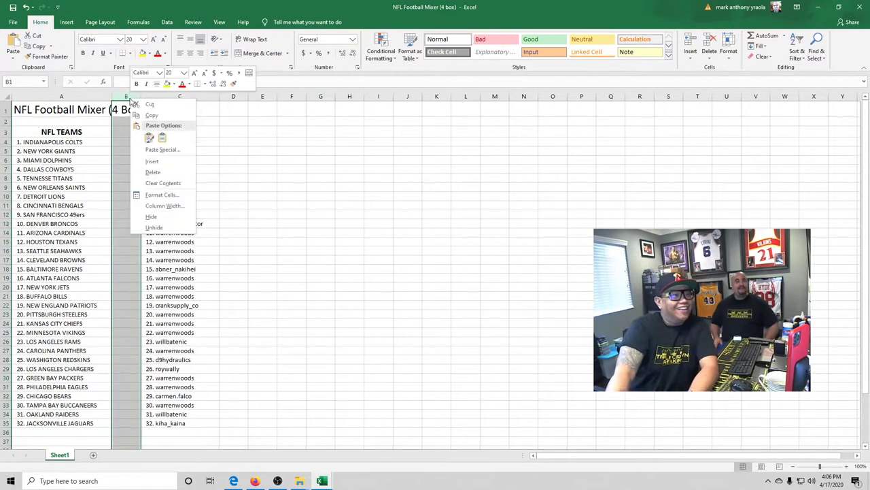
left_click(154, 172)
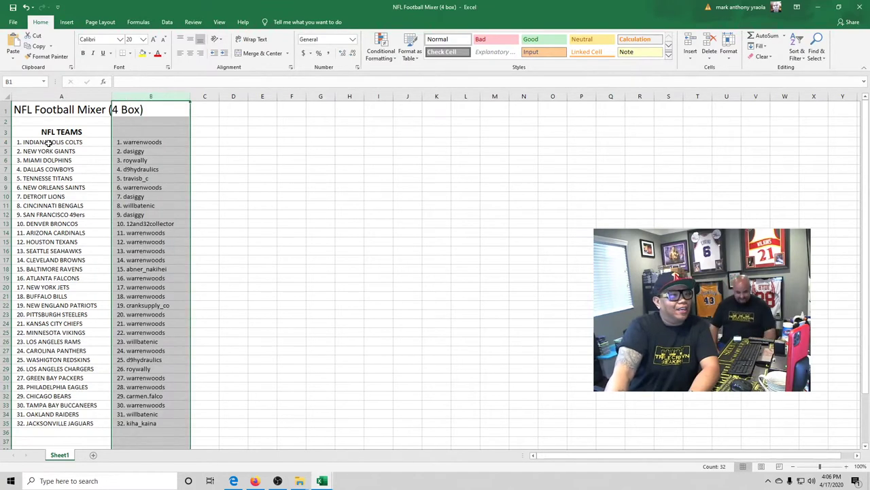
- Set the font size of the team and participant lists in A4:B35 to 14
left_click_drag(47, 142, 165, 424)
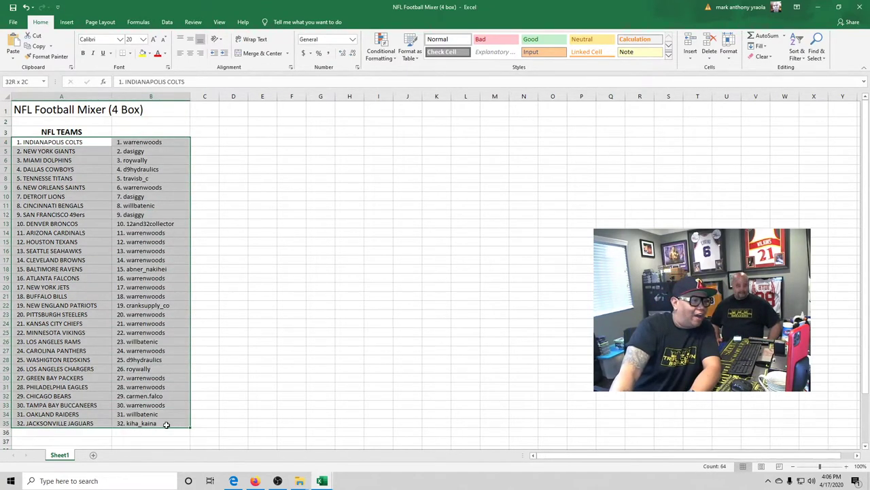
left_click(153, 39)
left_click(144, 40)
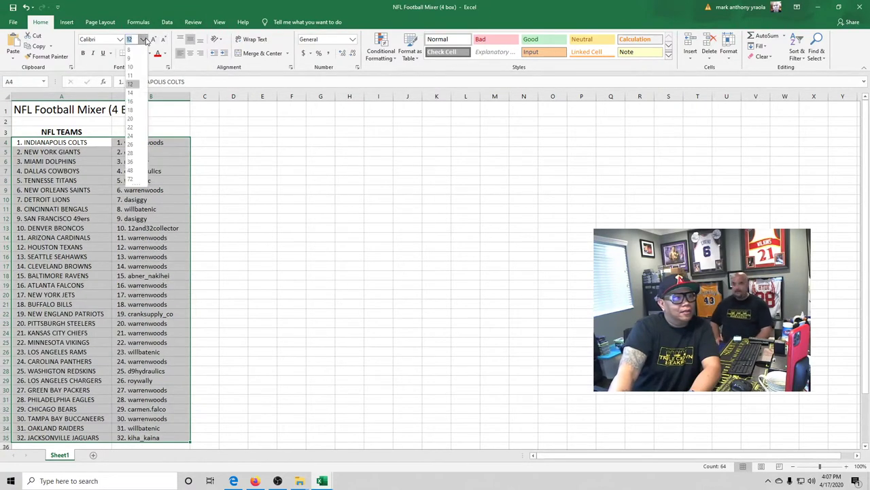
key("Escape")
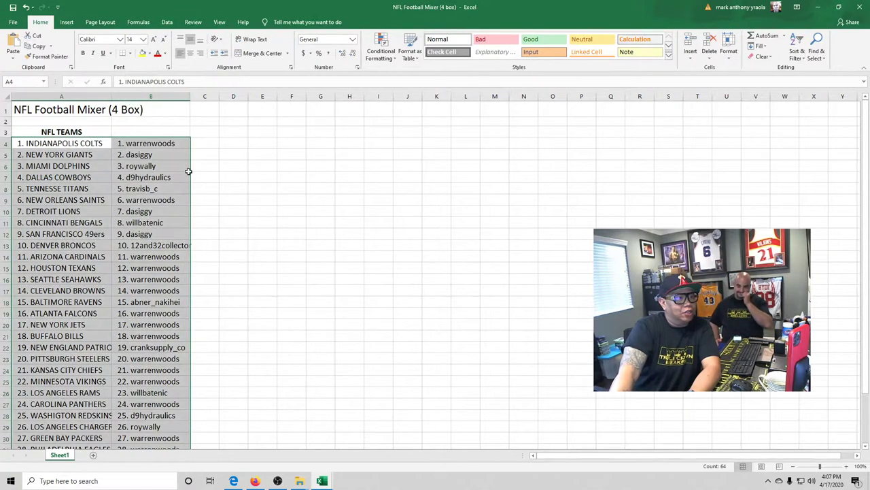
- Review the team and participant pairings row by row down column B to the last entry in row 35
scroll(188, 171, "down", 1)
left_click(211, 164)
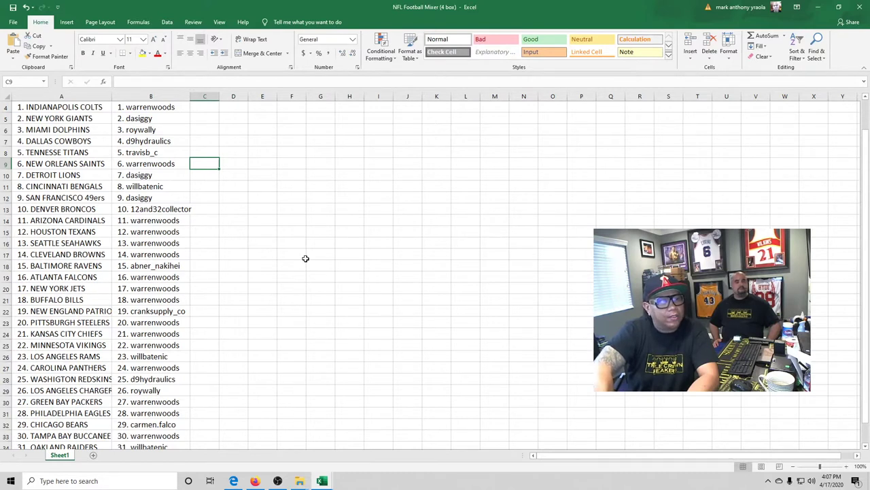
key("Left")
key("Down")
key("Down")
key("Down")
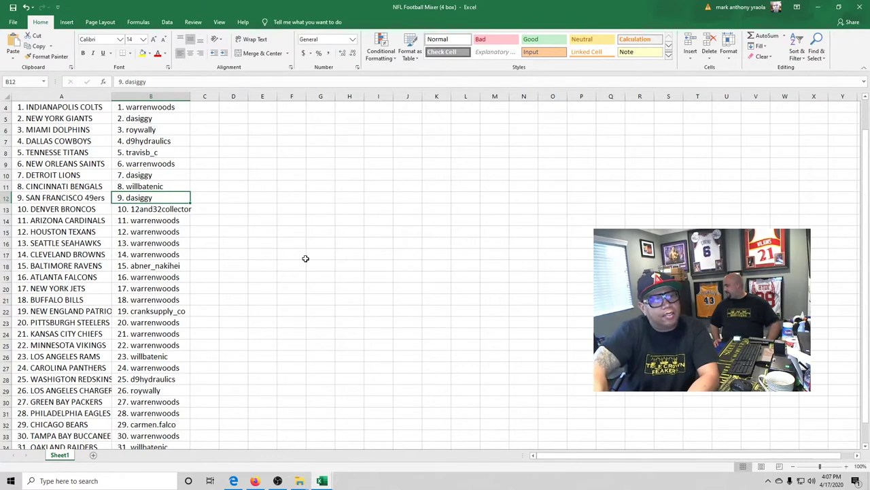
key("Down")
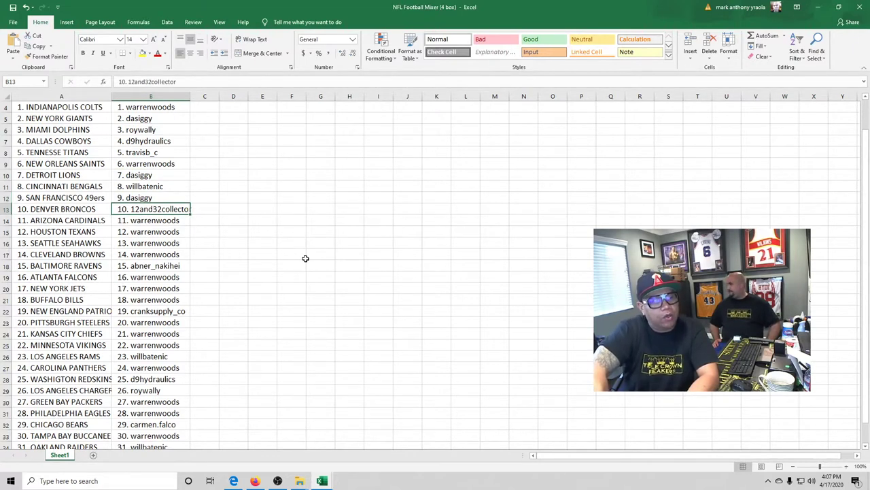
key("Down")
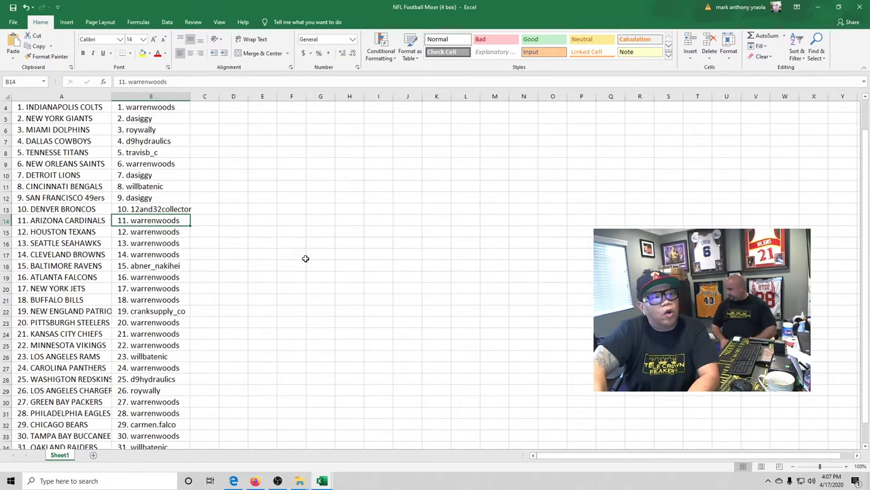
key("Down")
key("Down")
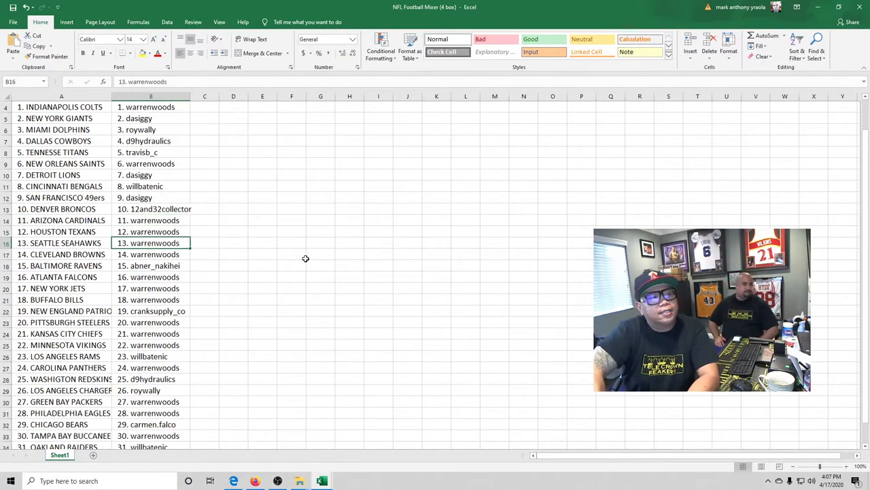
key("Down")
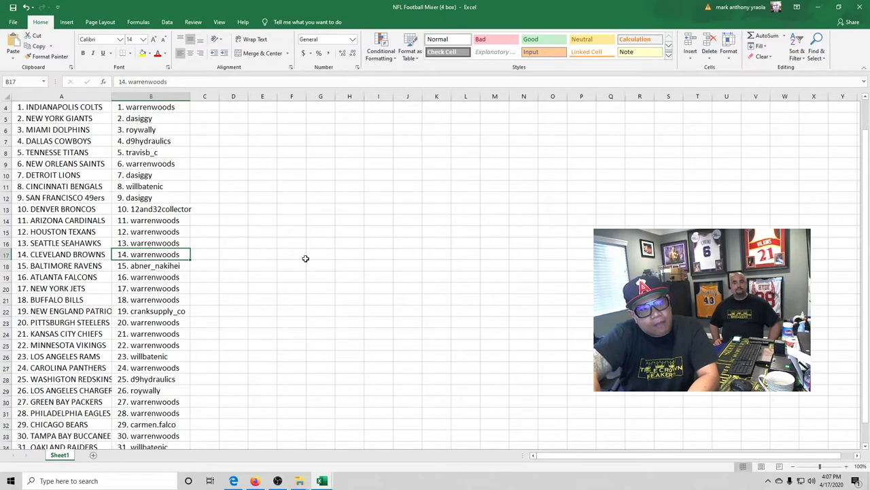
key("Down")
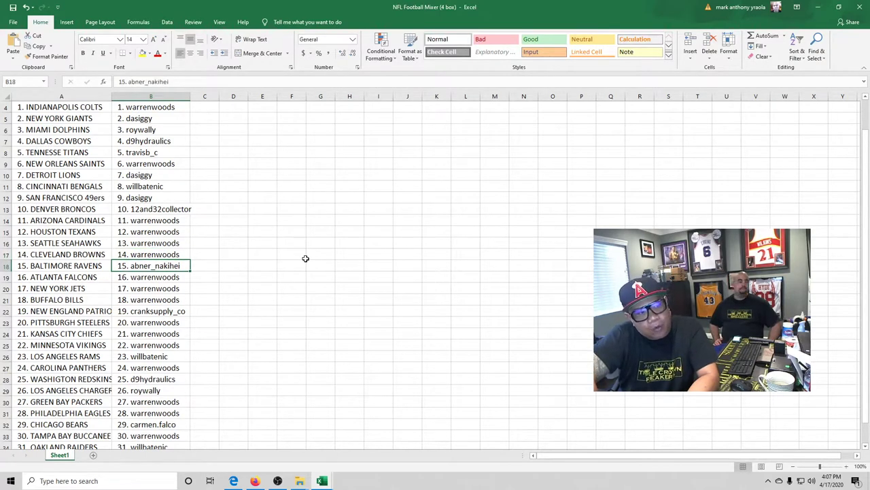
key("Down")
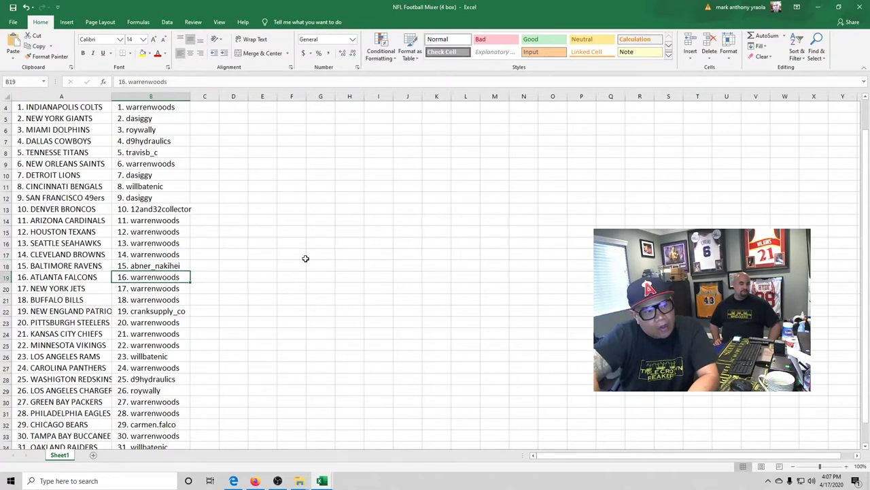
key("Down")
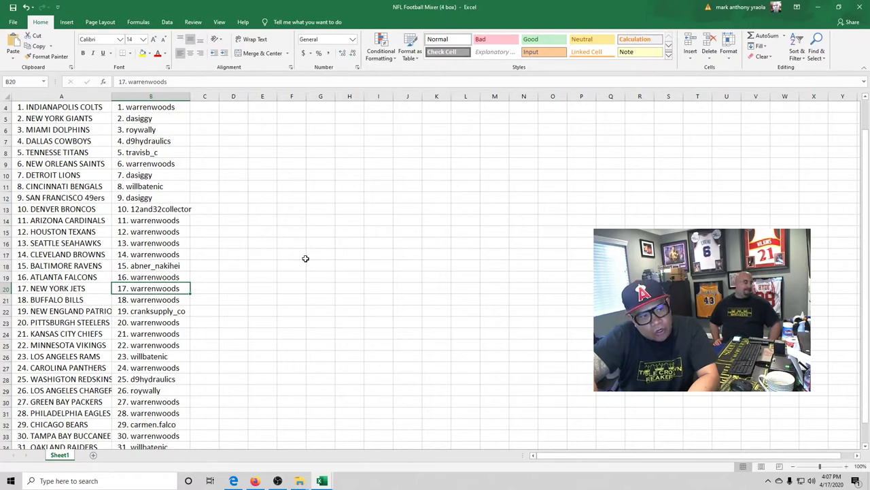
key("Down")
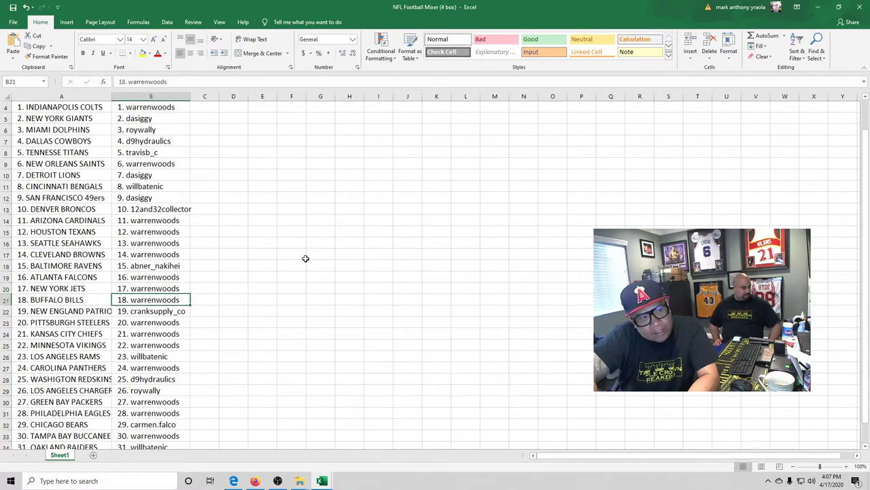
key("Down")
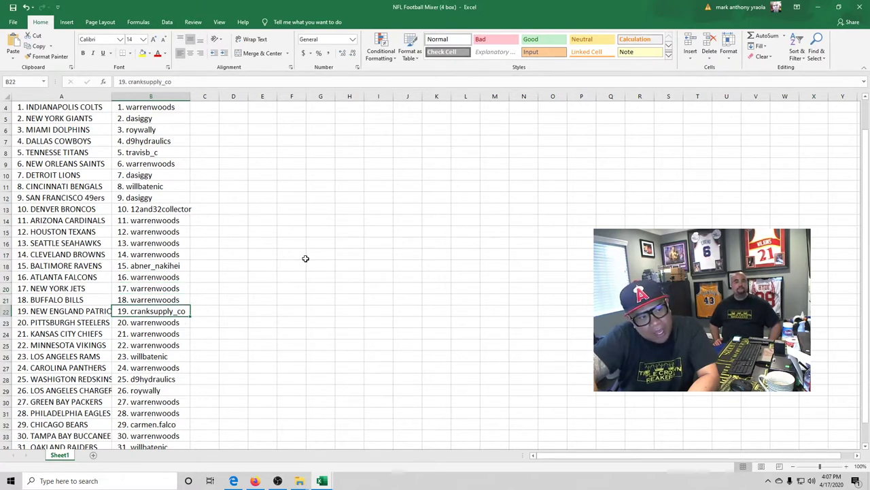
key("Down")
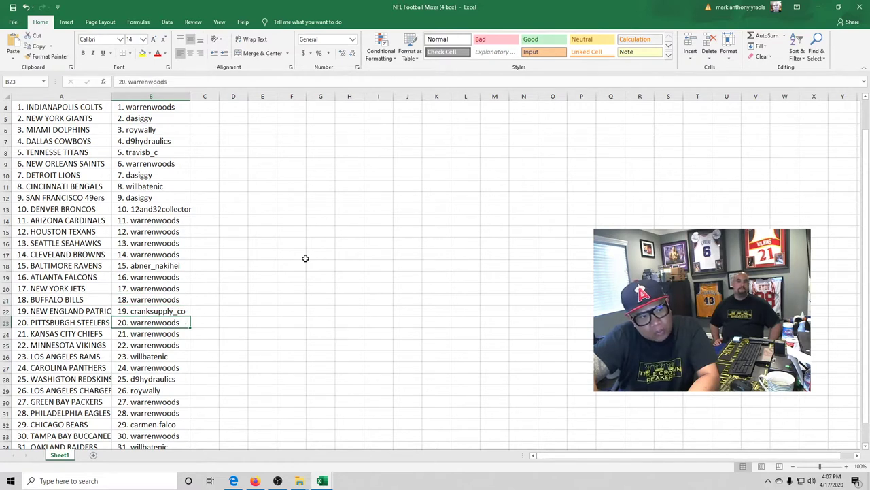
key("Down")
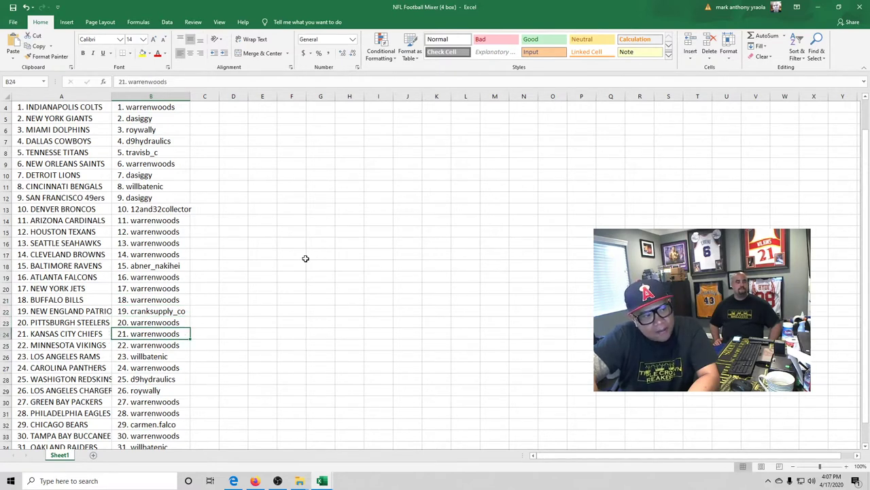
key("Down")
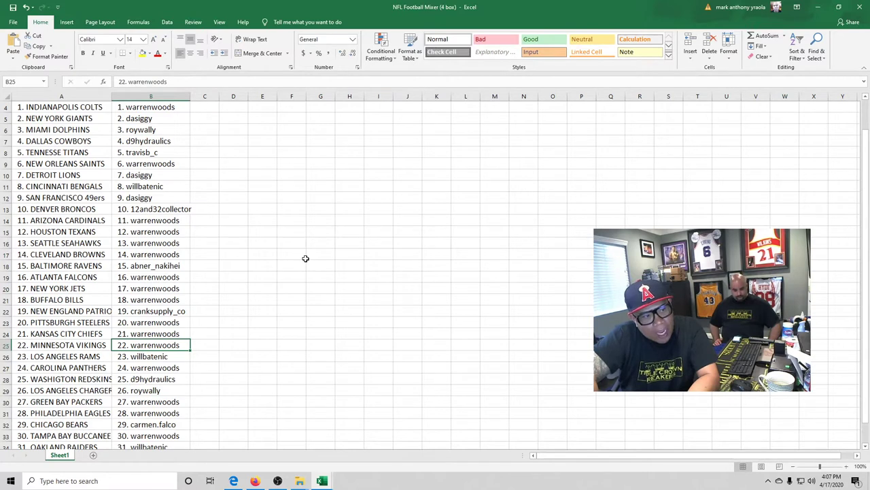
key("Down")
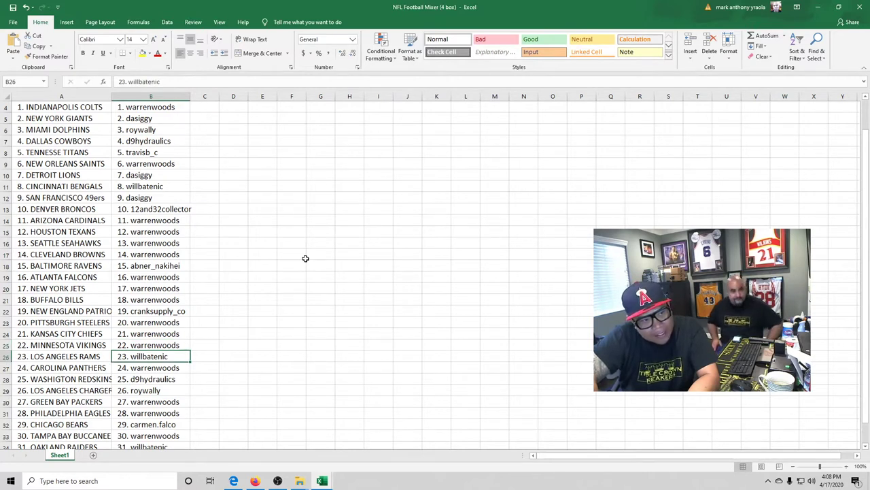
key("Down")
key("Down")
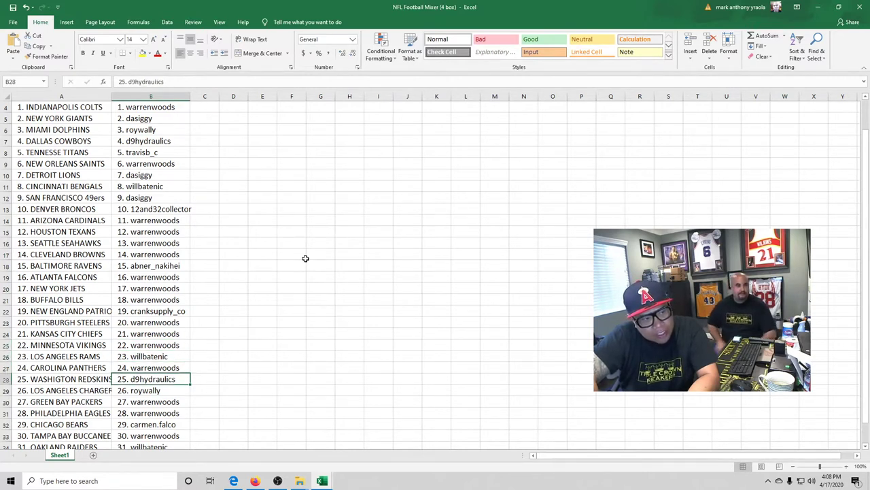
key("Down")
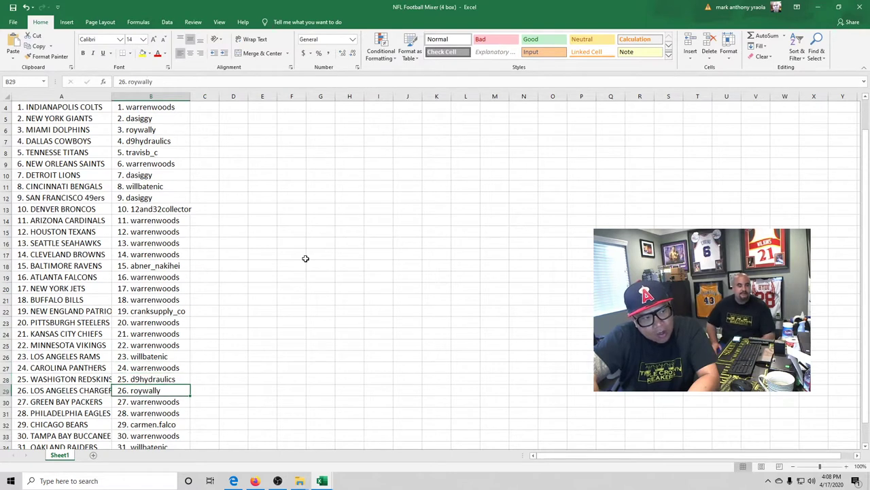
key("Down")
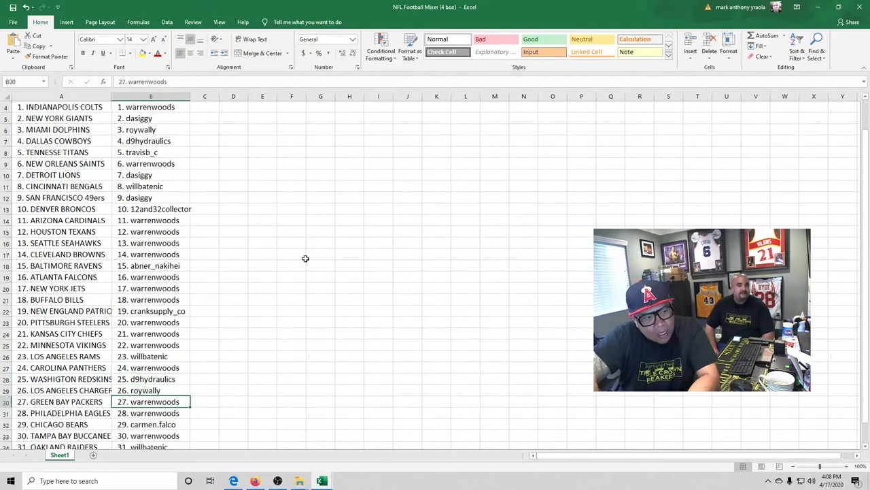
key("Down")
key("Down")
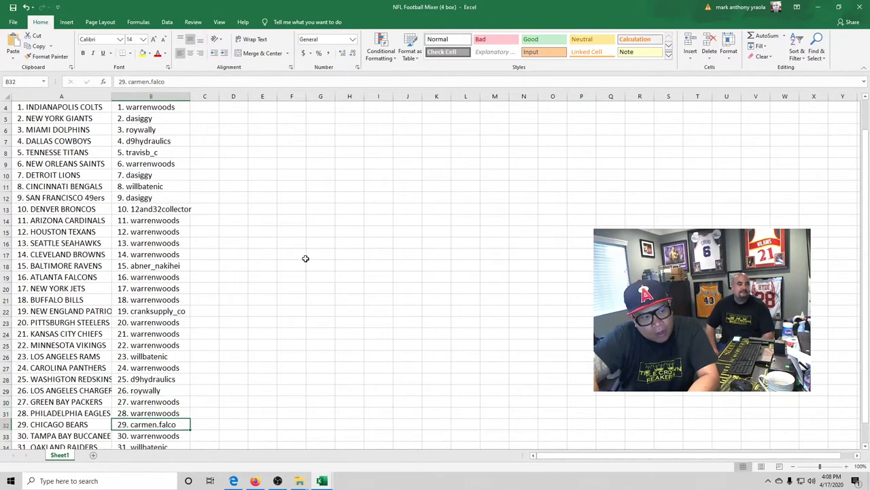
key("Down")
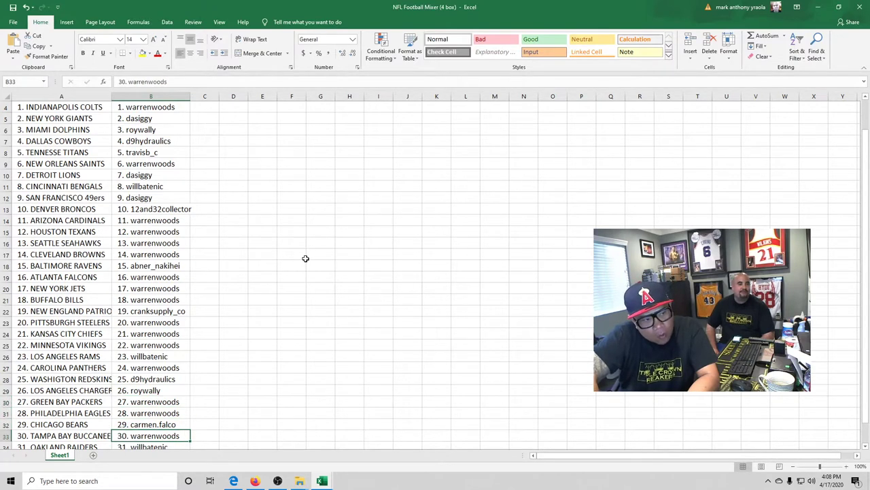
key("Down")
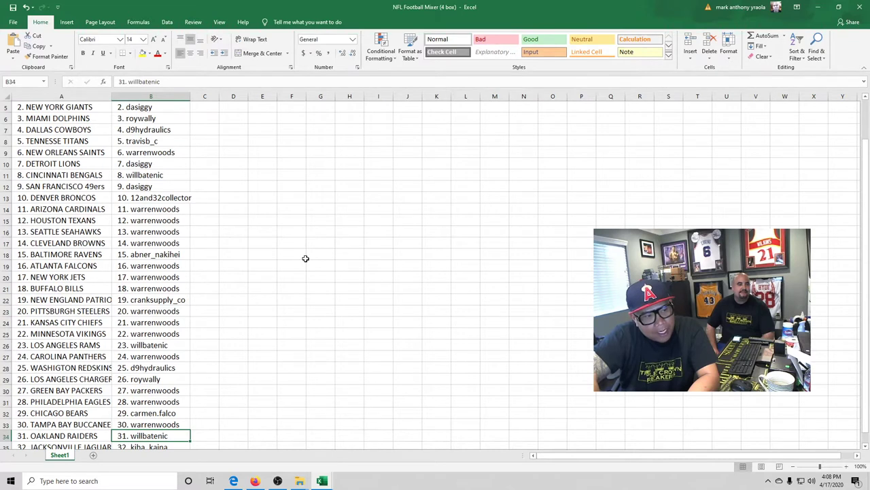
key("Down")
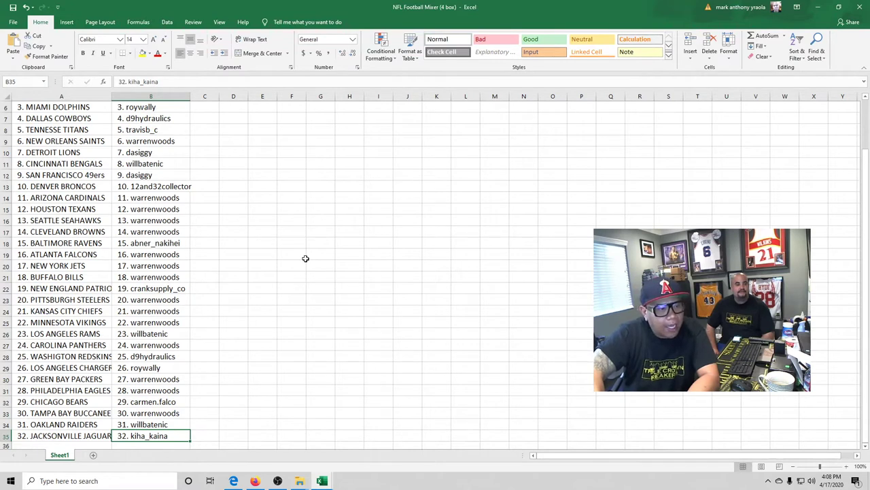
- Recheck the team and participant pairings in column B from row 35 back up to the start of the list
key("Up")
key("Up")
key("Up")
key("Up")
key("Up")
key("Up")
key("Up")
key("Up")
key("Up")
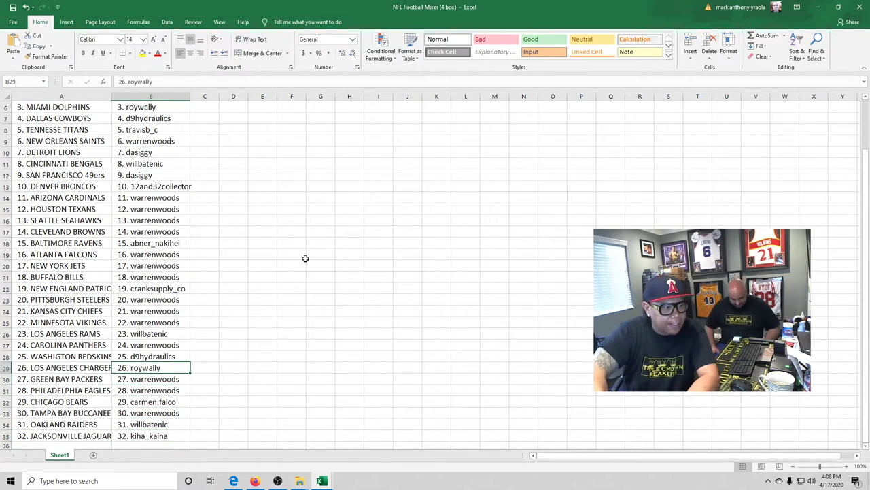
key("Up")
key("Up")
key("Up")
key("Up")
key("Up")
key("Up")
key("Up")
key("Up")
key("Up")
key("Up")
key("Up")
key("Up")
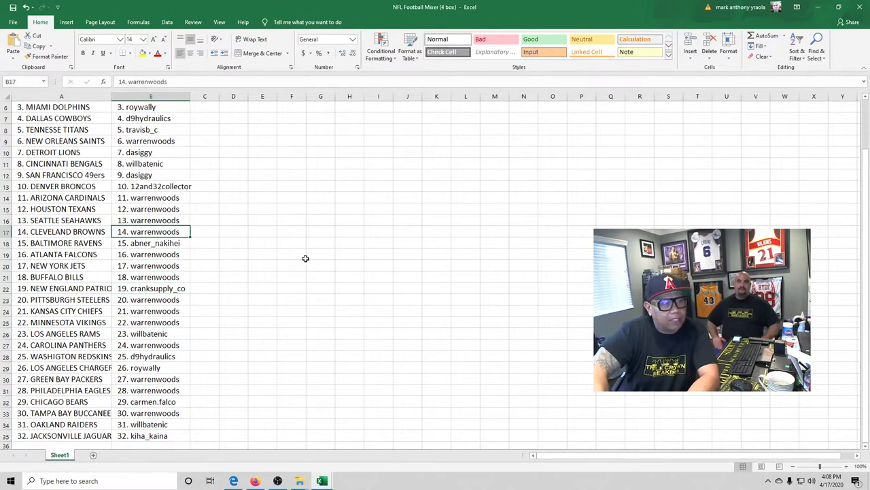
key("Up")
key("Up")
key("Up")
key("Up")
key("Up")
key("Up")
key("Up")
key("Up")
key("Up")
key("Up")
key("Up")
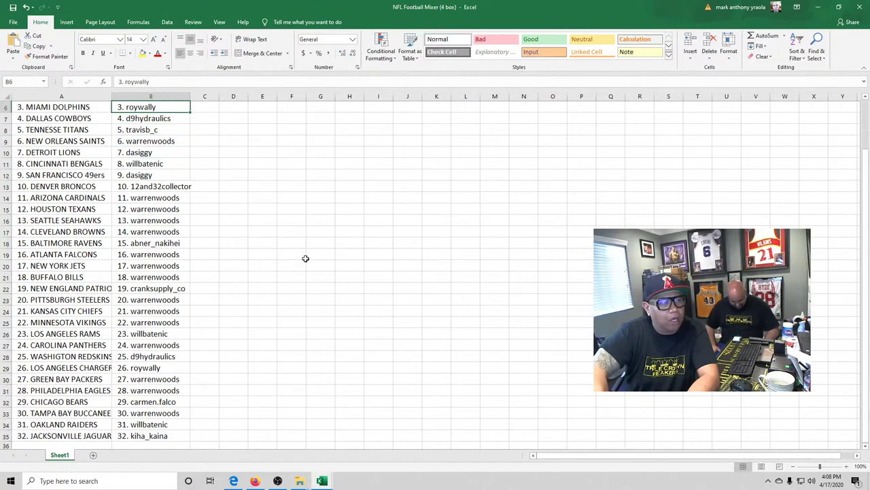
key("Up")
- Go through the pairings again from the start of the list down column B to the Tampa Bay Buccaneers entry in row 33
key("Down")
key("Down")
key("Down")
key("Down")
key("Down")
key("Down")
key("Down")
key("Down")
key("Down")
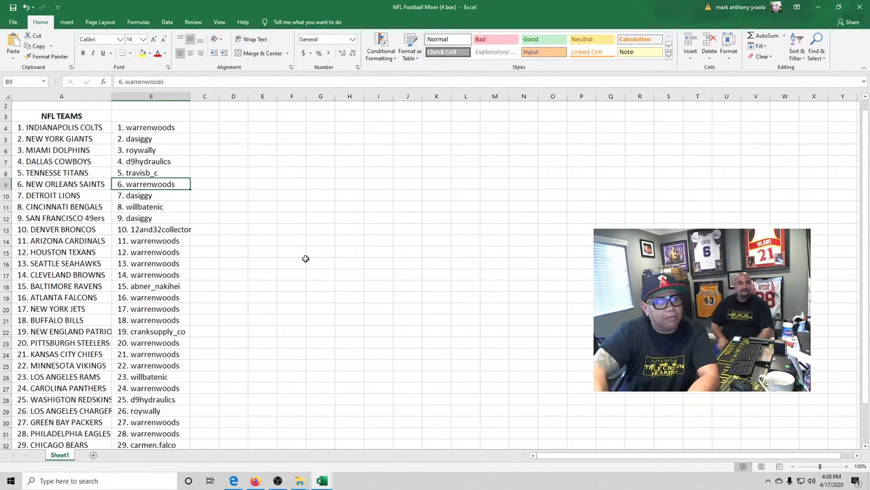
key("Down")
key("Down")
key("Down")
key("Down")
key("Down")
key("Down")
key("Down")
key("Down")
key("Down")
key("Down")
key("Down")
key("Down")
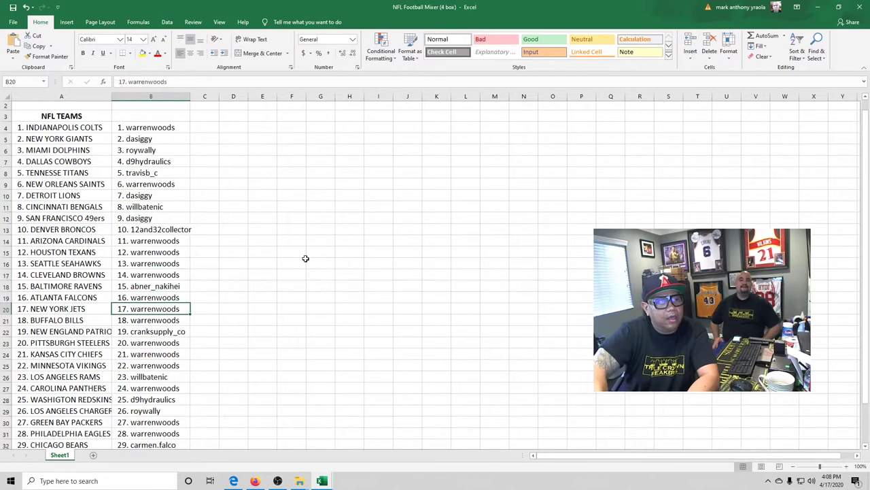
key("Down")
key("Down")
key("Down")
key("Down")
key("Down")
key("Down")
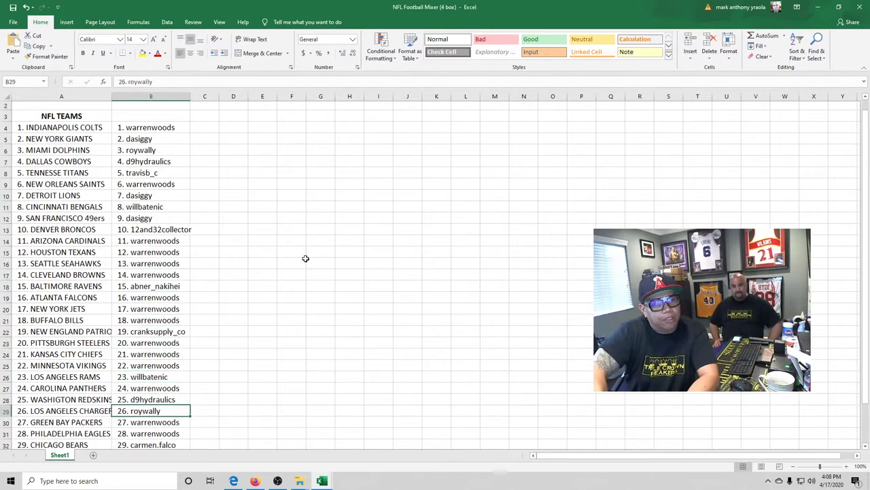
key("Down")
key("Down")
key("Down")
key("Down")
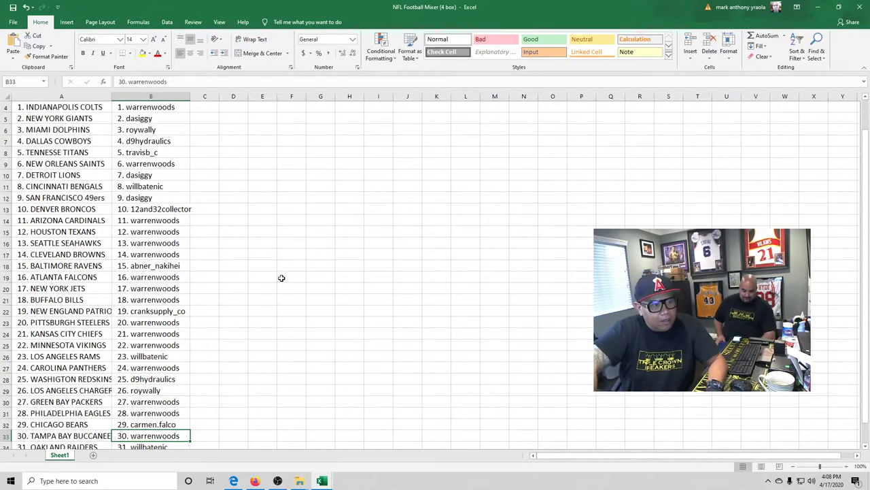
- Show the whole pairing list through row 35 at 85% zoom and switch away from Excel to another open window
scroll(281, 277, "down", 1, "ctrl")
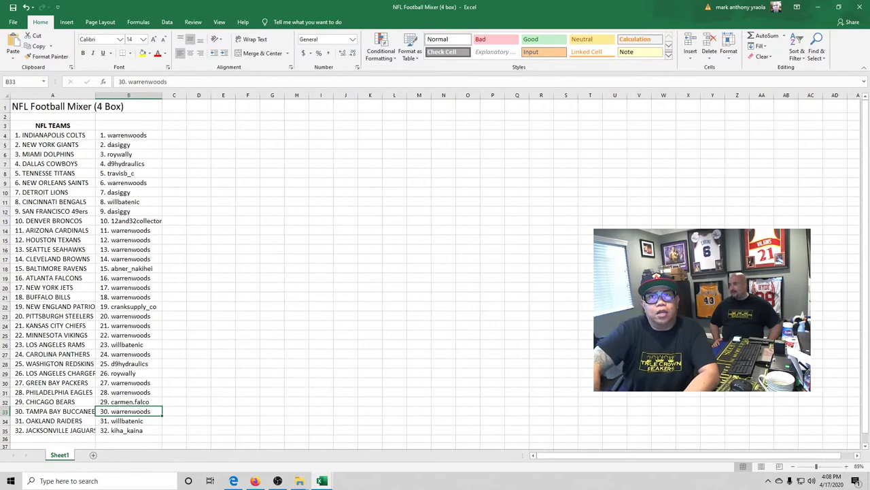
key("alt+Tab")
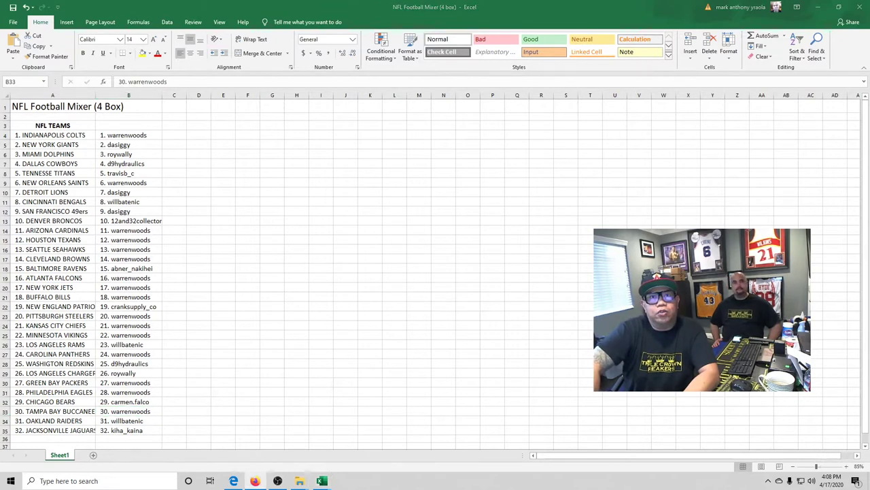